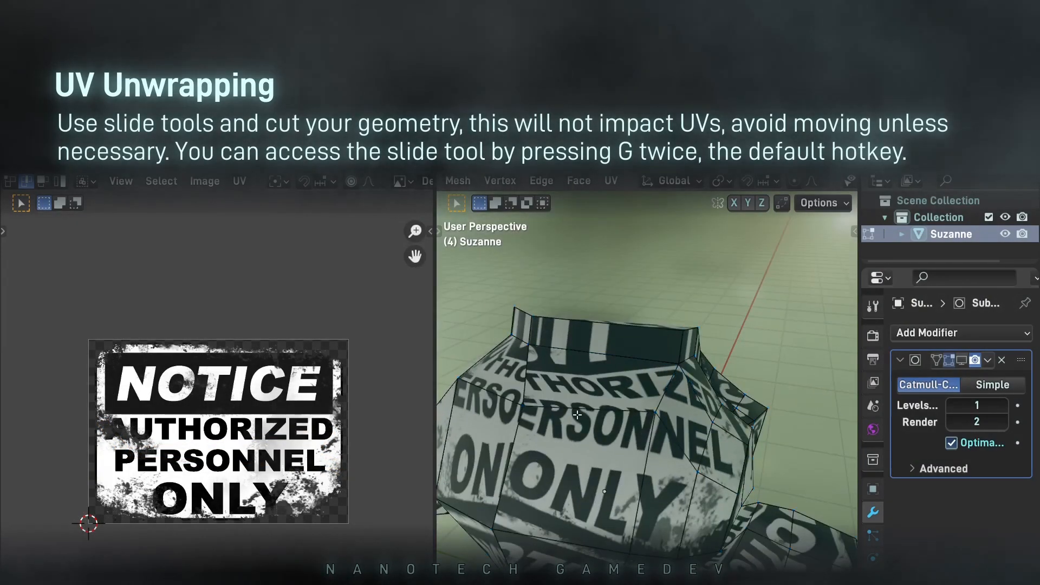
Slide several of the Suzanne head's vertices and edges along its surface with the slide tool
key(g)
key(g)
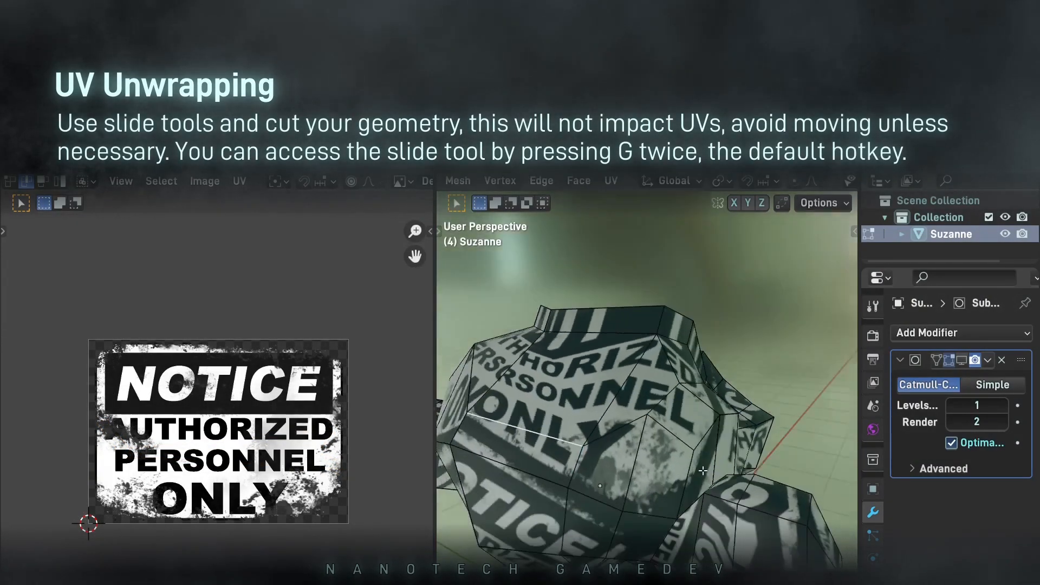
key(g)
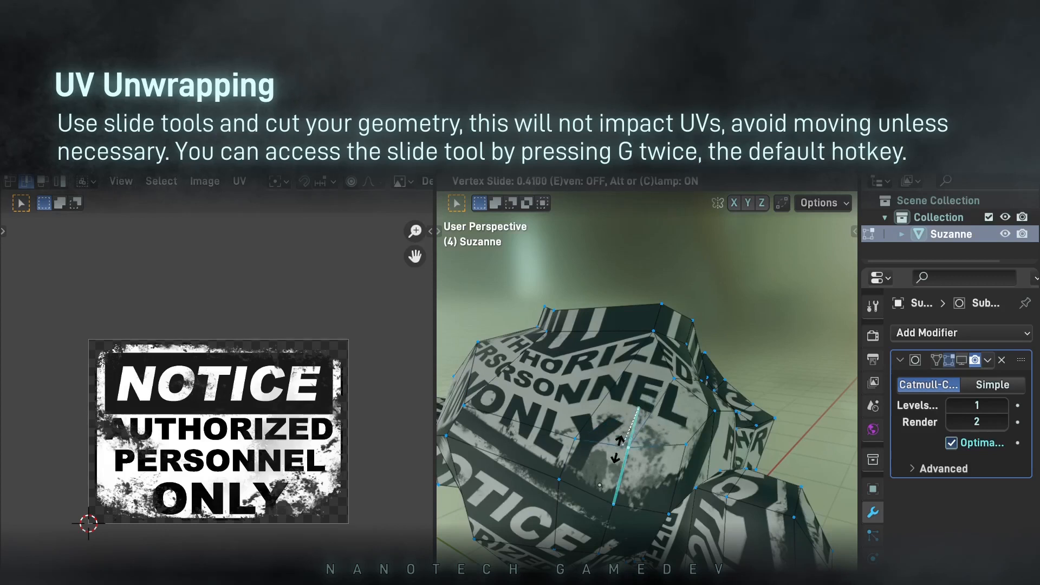
key(g)
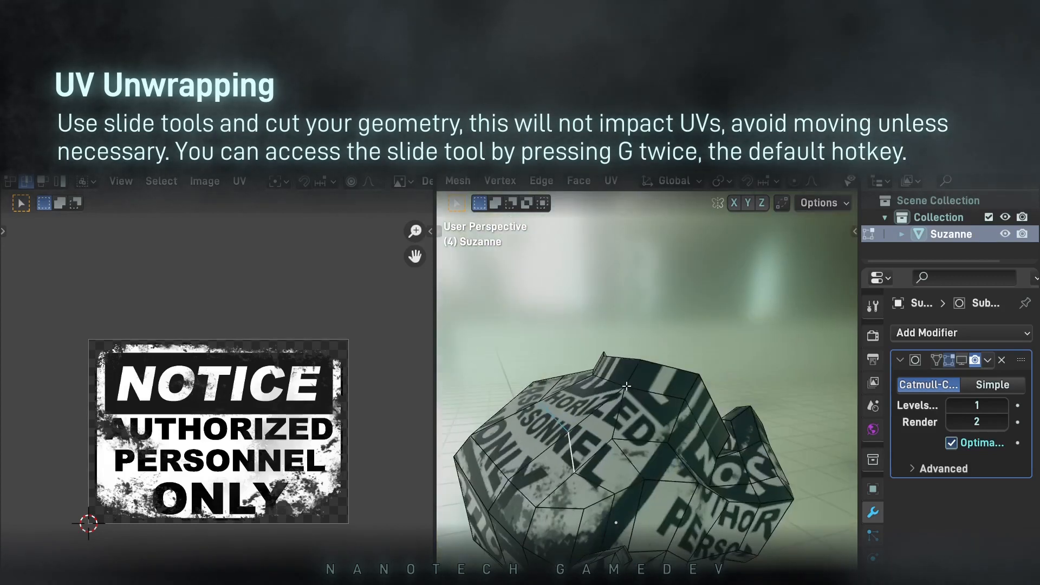
key(g)
key(g)
click(669, 366)
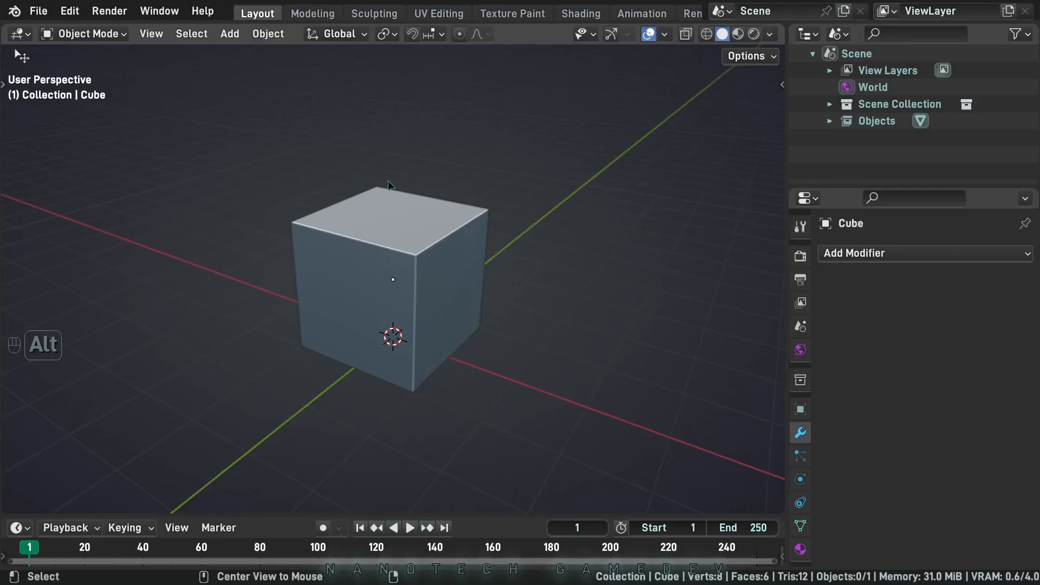
click(471, 157)
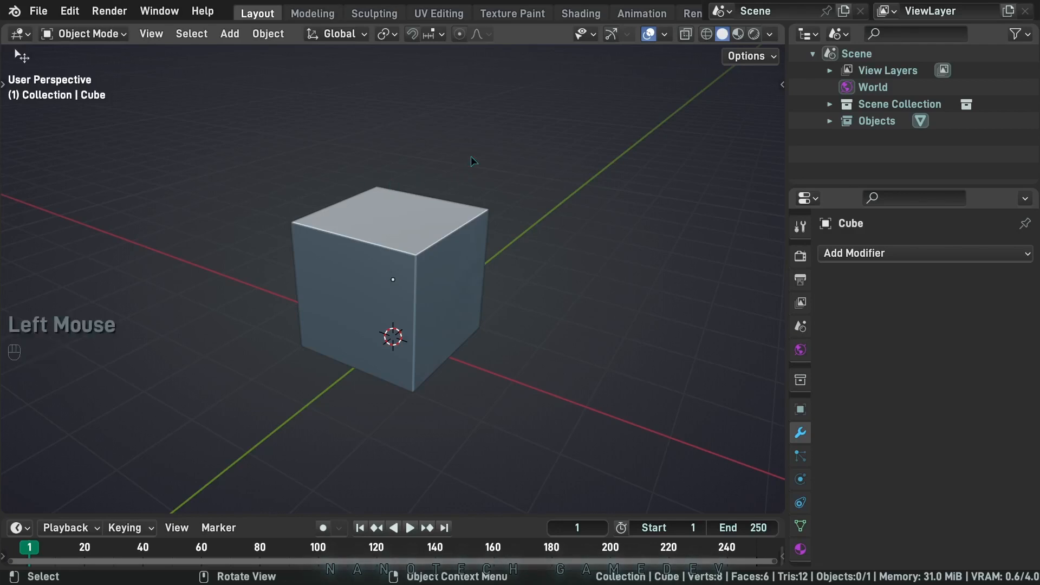
alt+middle_drag(372, 187, 460, 157)
middle_drag(337, 162, 430, 190)
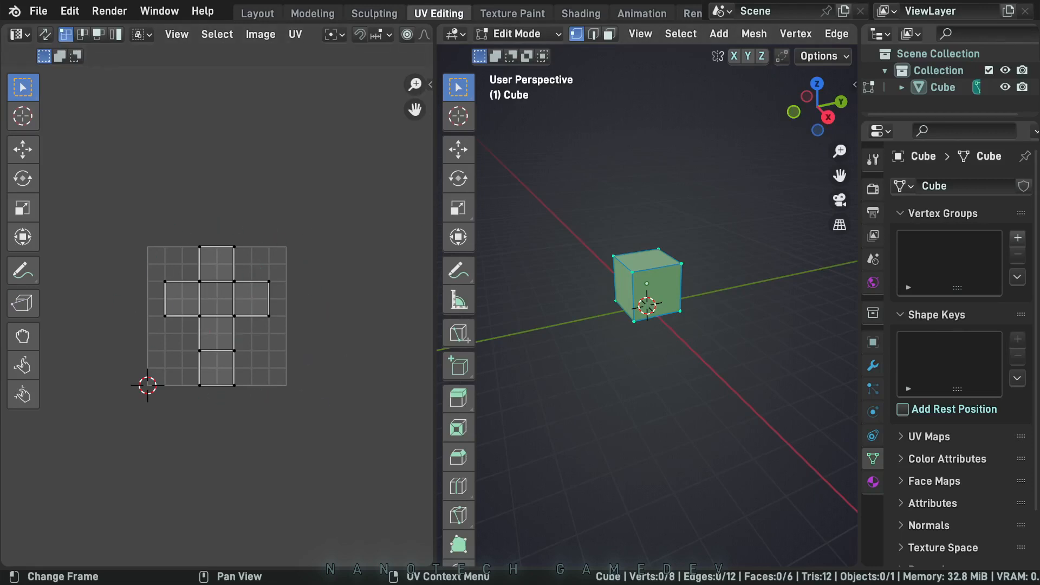
Select the cube's entire UV layout and hide the 3D viewport's tool strip
drag(297, 173, 144, 460)
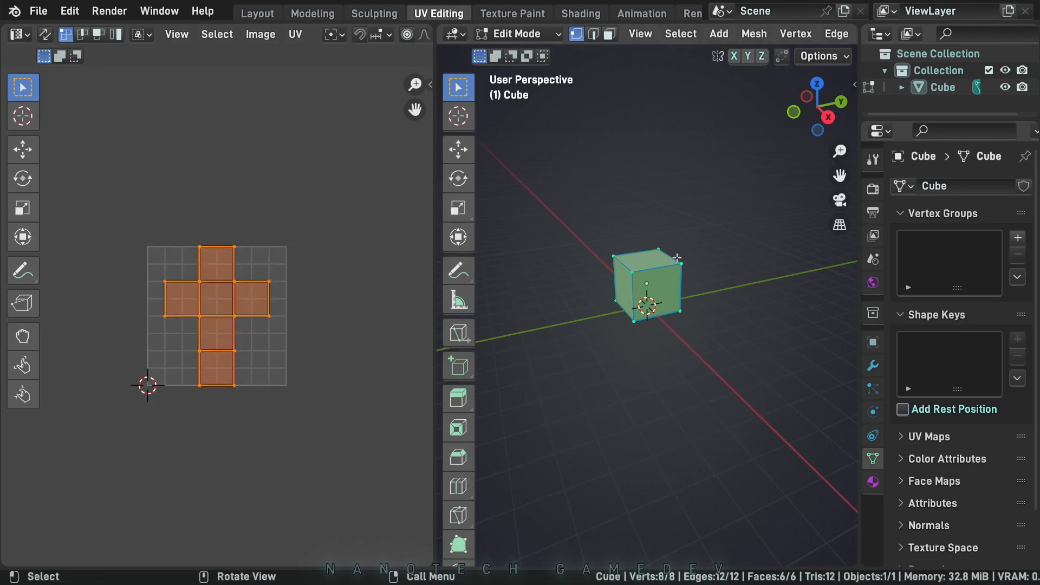
scroll(639, 217, up, 4)
key(t)
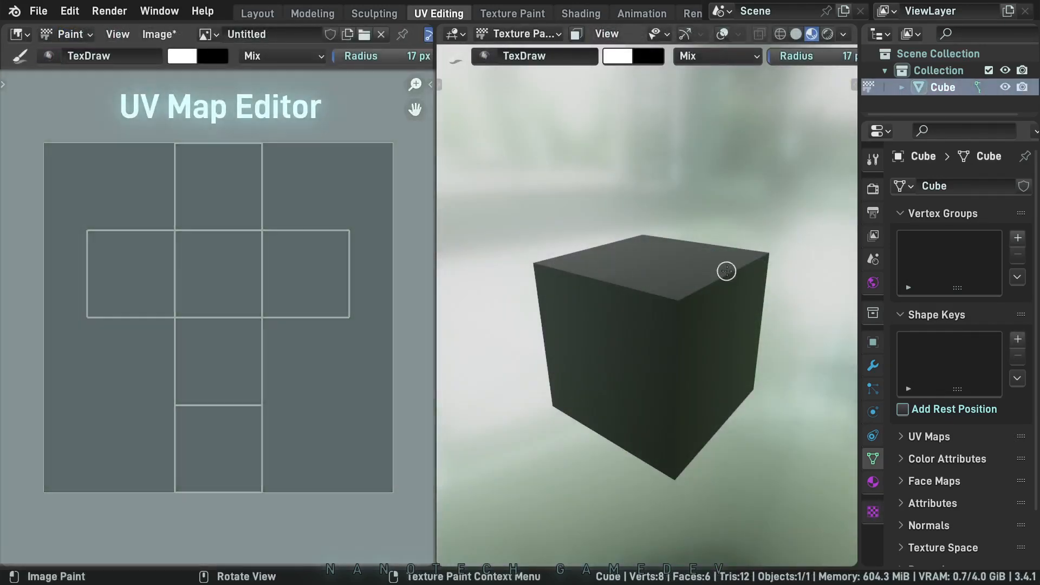
Paint freehand white strokes on several faces of the cube with a 17 px brush
alt+middle_drag(727, 271, 648, 279)
mouse_move(646, 279)
mouse_down()
mouse_move(673, 367)
mouse_move(739, 354)
mouse_up()
middle_drag(739, 351, 601, 290)
drag(596, 282, 637, 297)
mouse_move(583, 361)
middle_down()
mouse_move(441, 360)
mouse_move(701, 361)
mouse_move(734, 326)
middle_up()
drag(650, 361, 650, 372)
mouse_move(650, 372)
middle_down()
mouse_move(726, 341)
mouse_move(624, 279)
middle_up()
drag(659, 303, 617, 327)
mouse_move(617, 328)
middle_down()
mouse_move(724, 236)
mouse_move(639, 269)
middle_up()
mouse_move(639, 269)
mouse_down()
mouse_move(612, 339)
mouse_move(628, 342)
mouse_up()
mouse_move(628, 341)
middle_down()
mouse_move(644, 291)
mouse_move(748, 371)
mouse_move(751, 405)
mouse_move(710, 403)
middle_up()
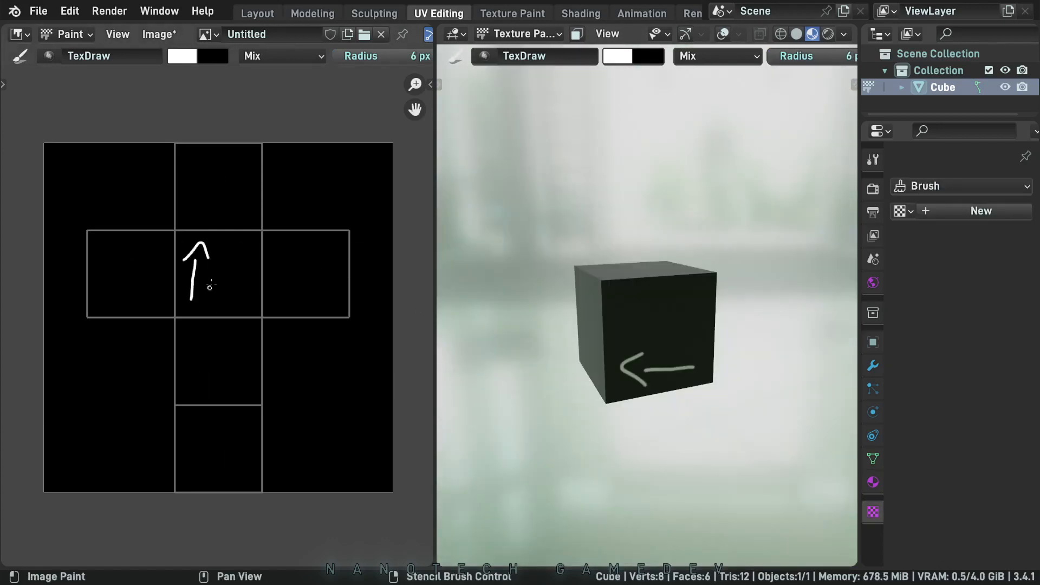
Paint the NOTICE sign across the cube's UV layout with a 161 px brush using the sign image as brush texture, and unlink that texture
middle_drag(653, 255, 651, 199)
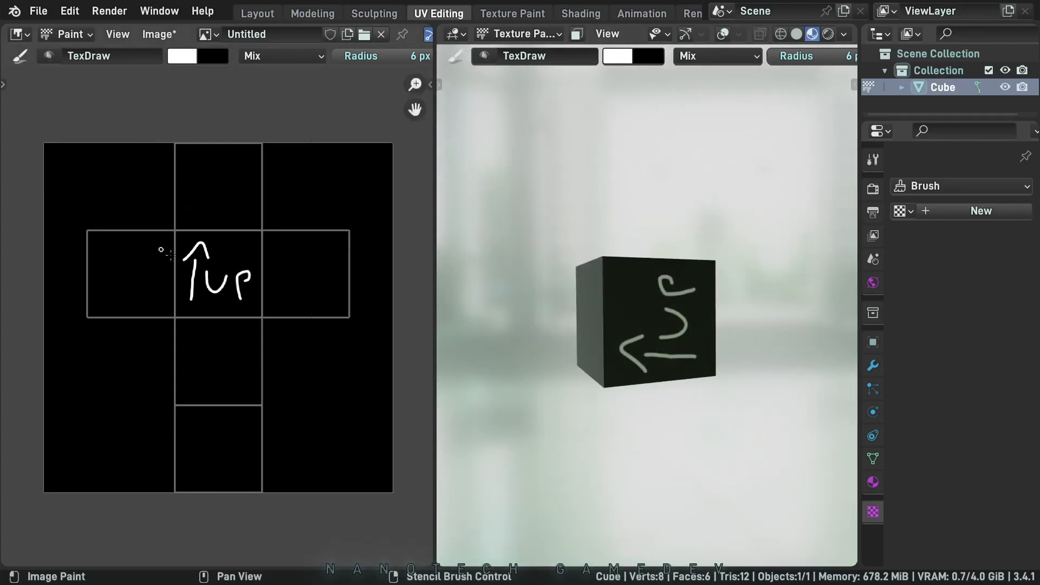
click(902, 211)
click(755, 234)
key(f)
click(329, 333)
mouse_move(328, 333)
right_down()
mouse_move(334, 297)
mouse_move(364, 298)
mouse_move(366, 269)
mouse_move(349, 244)
right_up()
mouse_move(349, 244)
mouse_down()
mouse_move(233, 251)
mouse_move(104, 283)
mouse_move(193, 312)
mouse_move(217, 398)
mouse_move(281, 173)
mouse_move(276, 190)
mouse_up()
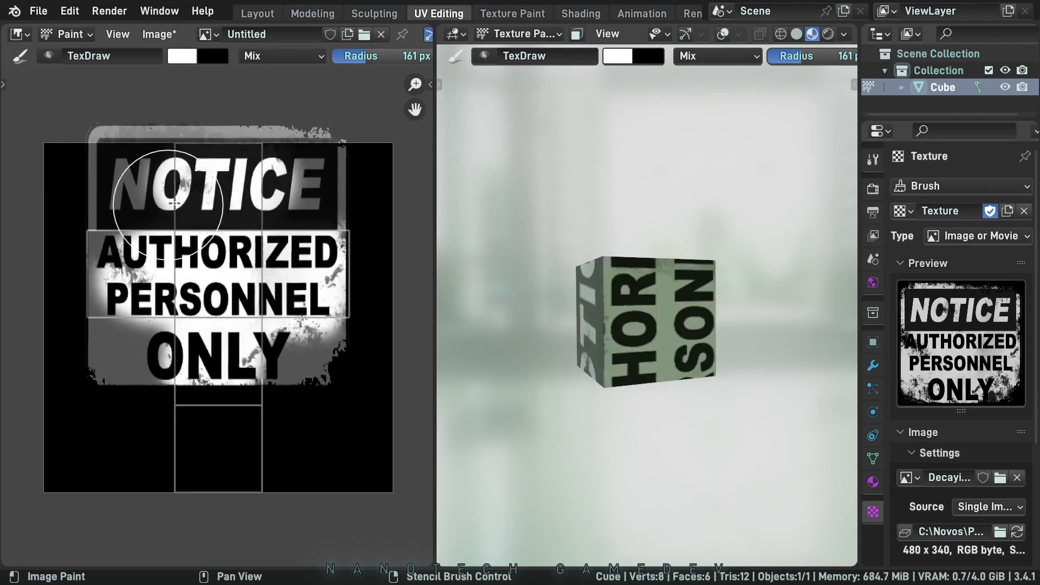
click(1023, 211)
Paint the digits 3, 4, 5 and 6 in white on the cube's remaining unnumbered faces
mouse_move(612, 239)
middle_down()
mouse_move(525, 233)
mouse_move(738, 179)
mouse_move(659, 241)
mouse_move(560, 131)
mouse_move(574, 165)
mouse_move(563, 184)
middle_up()
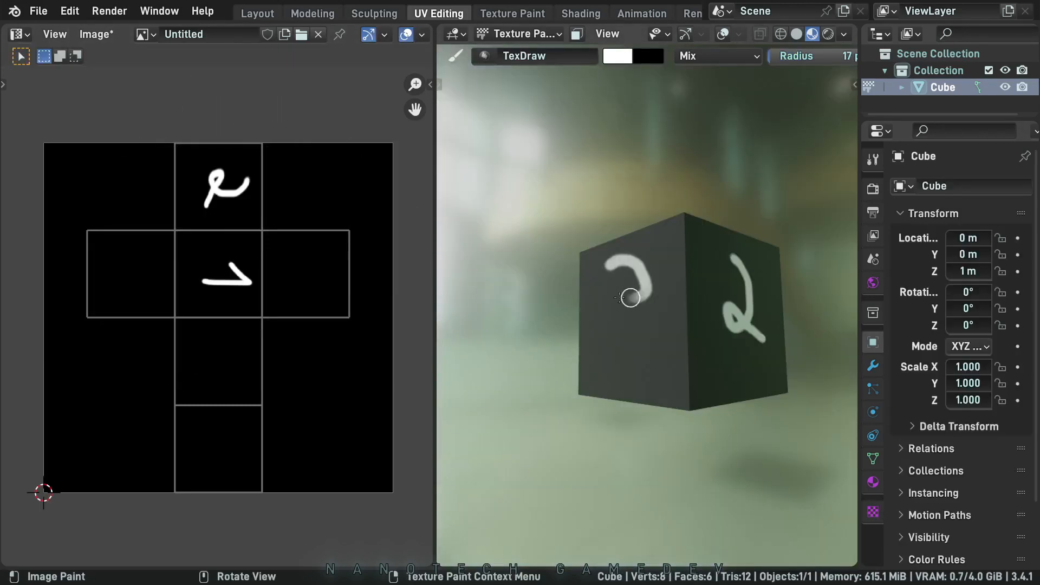
middle_drag(618, 339, 799, 353)
drag(571, 274, 599, 304)
drag(599, 262, 601, 347)
middle_drag(601, 346, 648, 239)
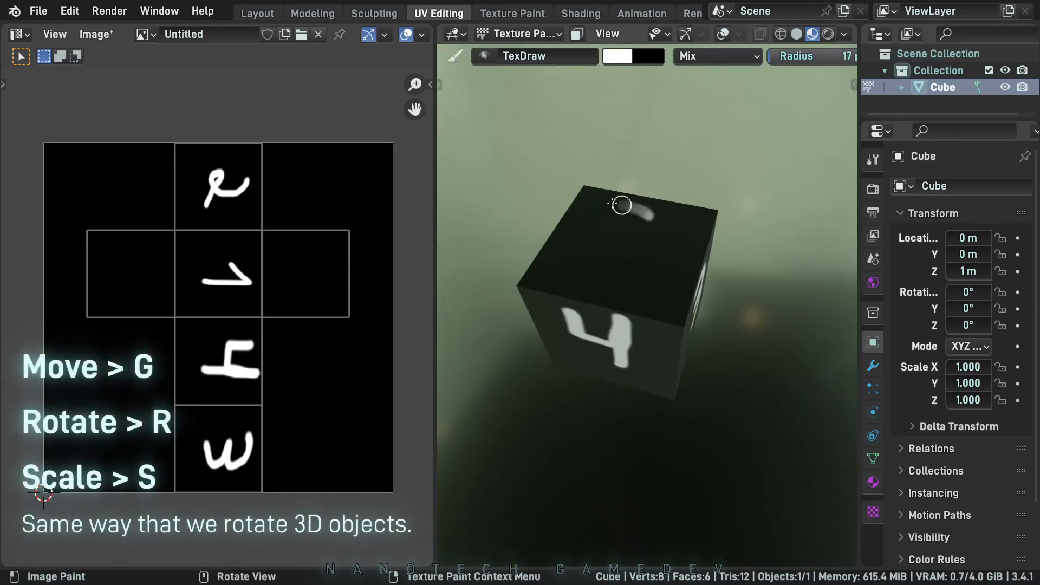
middle_drag(664, 304, 623, 295)
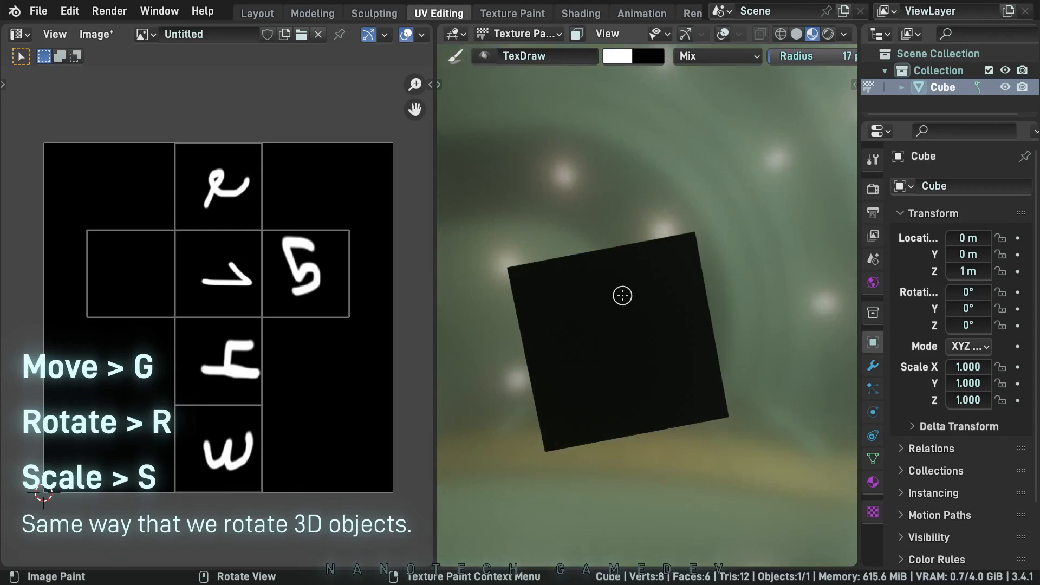
mouse_move(616, 332)
middle_down()
mouse_move(627, 457)
mouse_move(641, 350)
middle_up()
Enter Edit Mode and rotate the cube's whole UV layout by 90 degrees
key(Tab)
key(r)
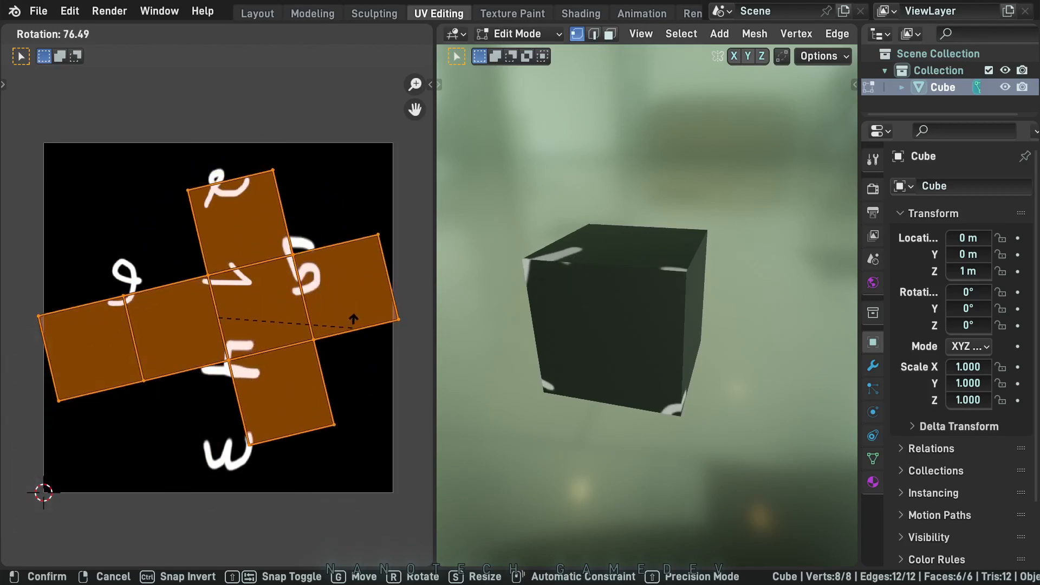
text(90)
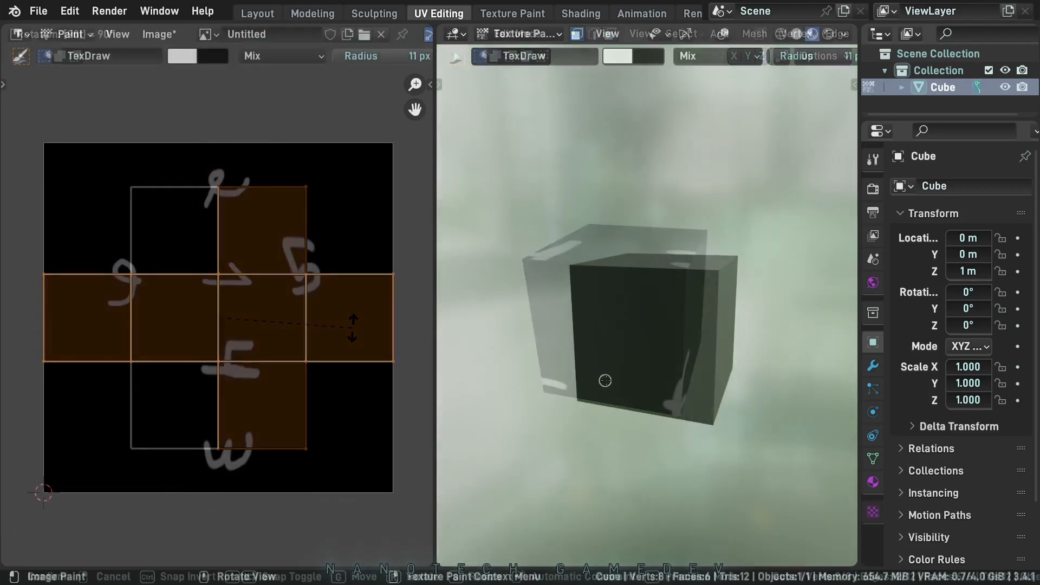
Paint a letter A on one cube face and an up arrow with the word UP on the adjacent face
mouse_move(606, 379)
mouse_down()
mouse_move(655, 329)
mouse_move(696, 339)
mouse_up()
middle_drag(722, 368, 636, 361)
drag(591, 355, 621, 349)
middle_drag(656, 357, 637, 338)
drag(615, 259, 624, 295)
middle_drag(714, 320, 669, 341)
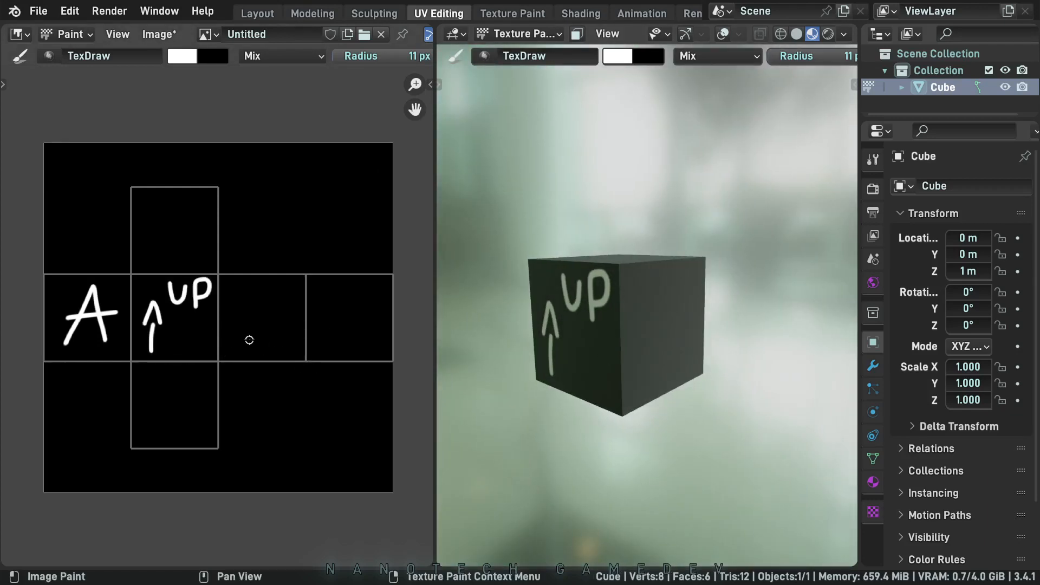
Paint an X on the UV face above the UP mark and add marks to the remaining blank faces
middle_drag(547, 332, 499, 342)
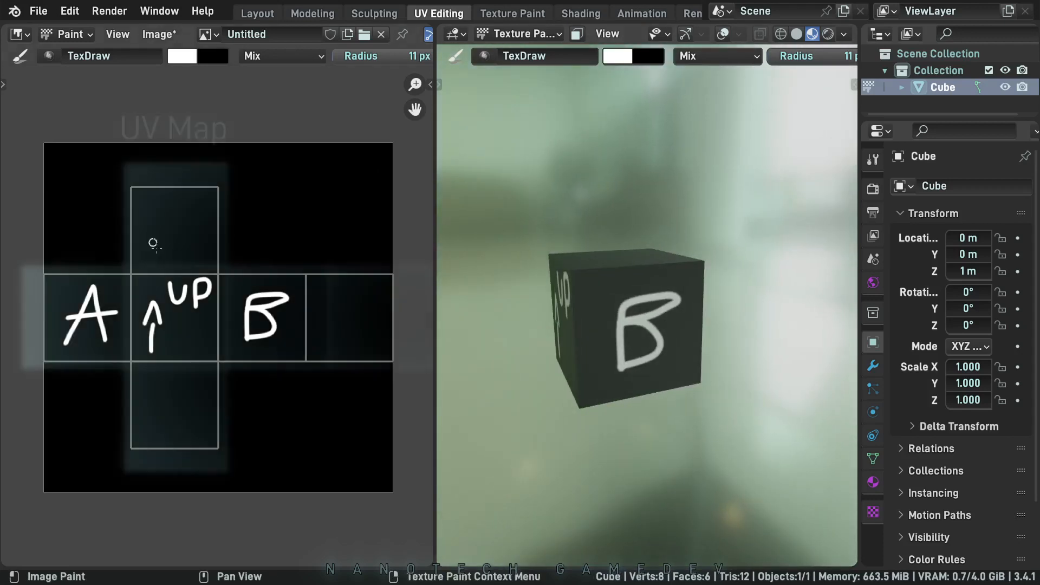
drag(154, 205, 201, 262)
drag(187, 206, 152, 248)
mouse_move(611, 259)
middle_down()
mouse_move(614, 315)
mouse_move(650, 211)
middle_up()
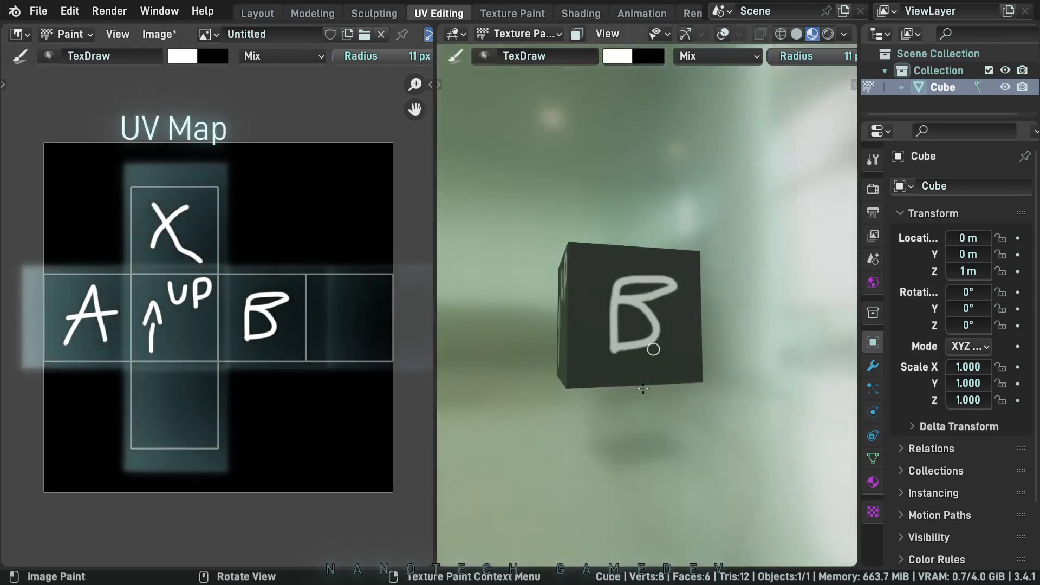
middle_drag(652, 303, 634, 206)
mouse_move(179, 385)
mouse_down()
mouse_move(195, 395)
mouse_move(179, 385)
mouse_up()
middle_drag(644, 352, 519, 412)
mouse_move(327, 309)
mouse_down()
mouse_move(333, 342)
mouse_move(329, 313)
mouse_up()
mouse_move(700, 318)
middle_down()
mouse_move(780, 323)
mouse_move(758, 293)
middle_up()
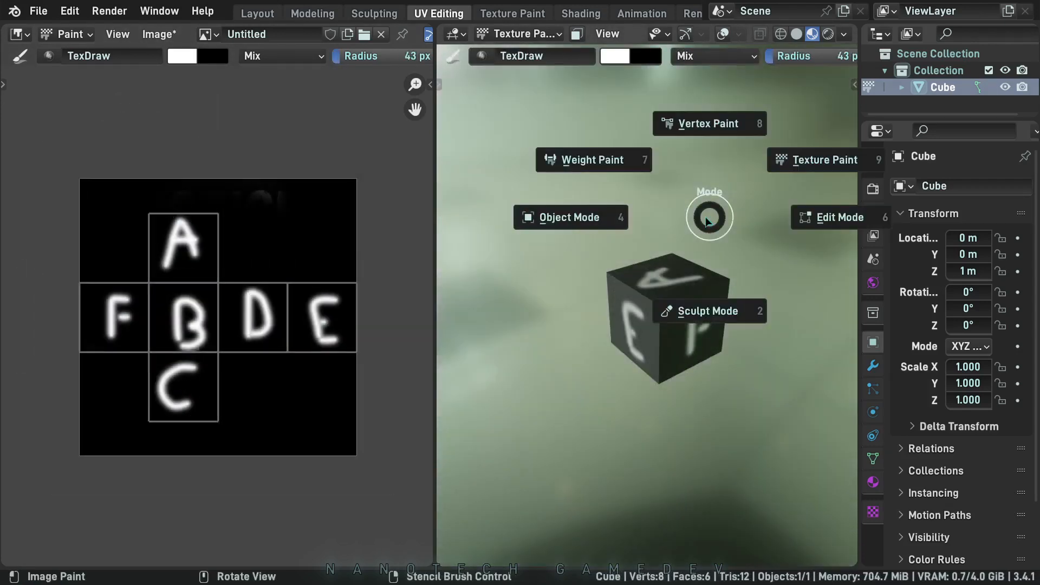
Put the lettered cube in Edit Mode with vertex selection and show the viewport overlays
click(550, 216)
click(517, 34)
click(525, 72)
key(q)
click(744, 266)
scroll(701, 253, up, 4)
middle_drag(780, 246, 647, 332)
key(2)
key(1)
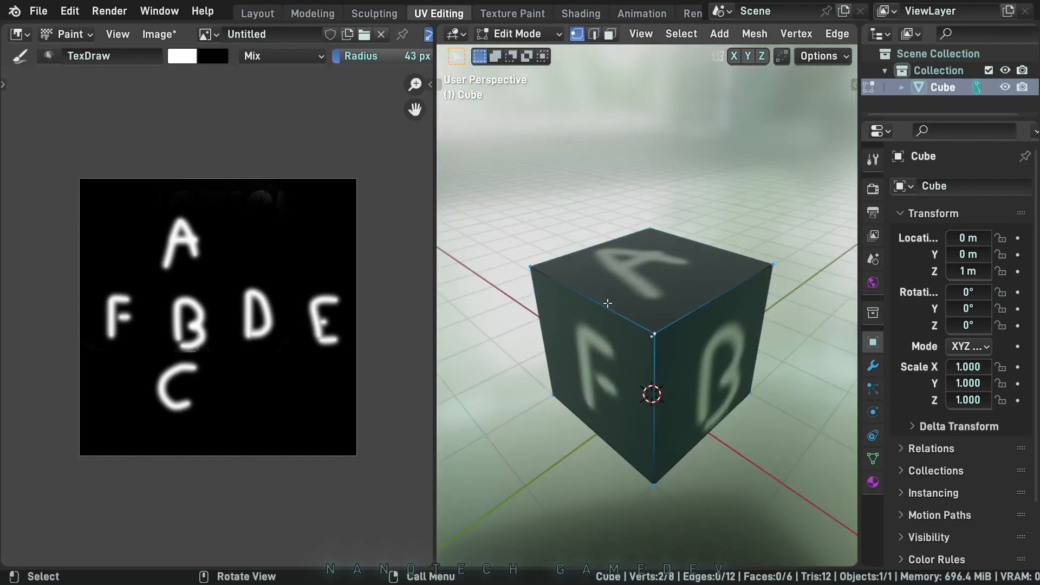
Try to add a loop cut to the lettered cube
middle_drag(608, 301, 577, 313)
key(ctrl+r)
key(Escape)
key(a)
key(ctrl+r)
click(611, 336)
click(611, 336)
Connect the two unjoined opposite corners of the cube's A face with a second diagonal, and select the whole mesh
key(a)
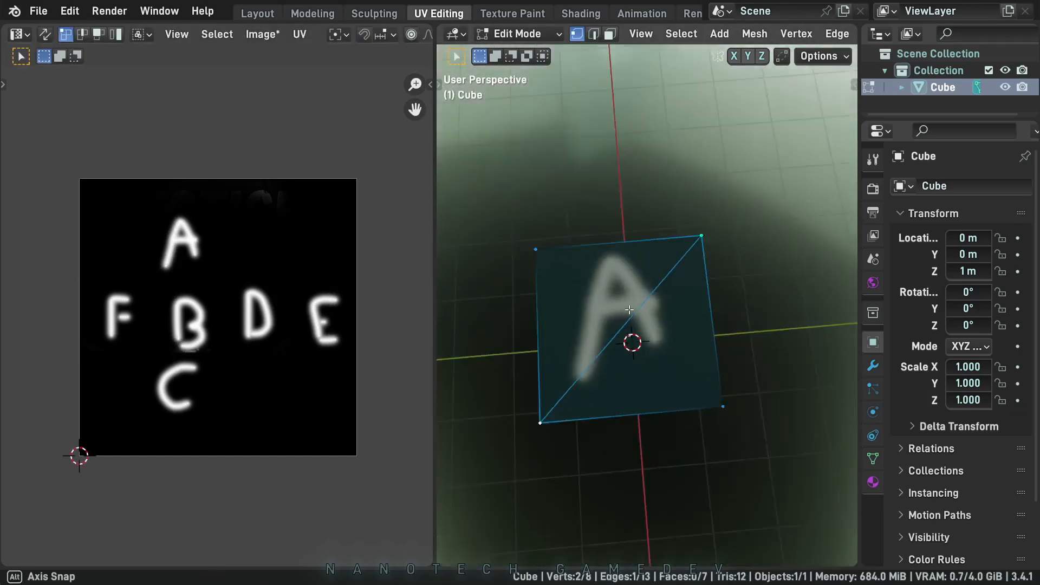
key(a)
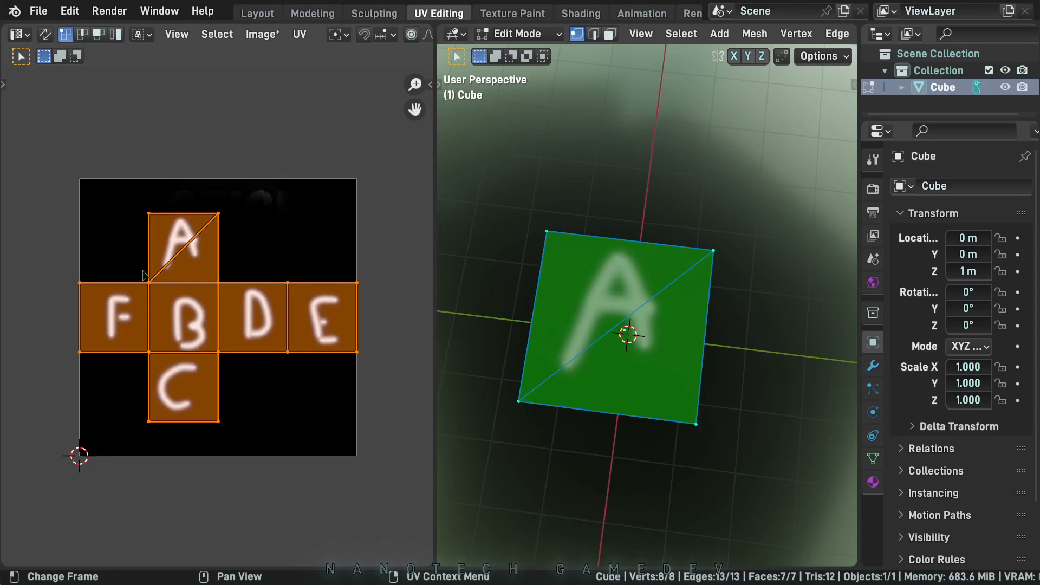
middle_drag(620, 347, 576, 281)
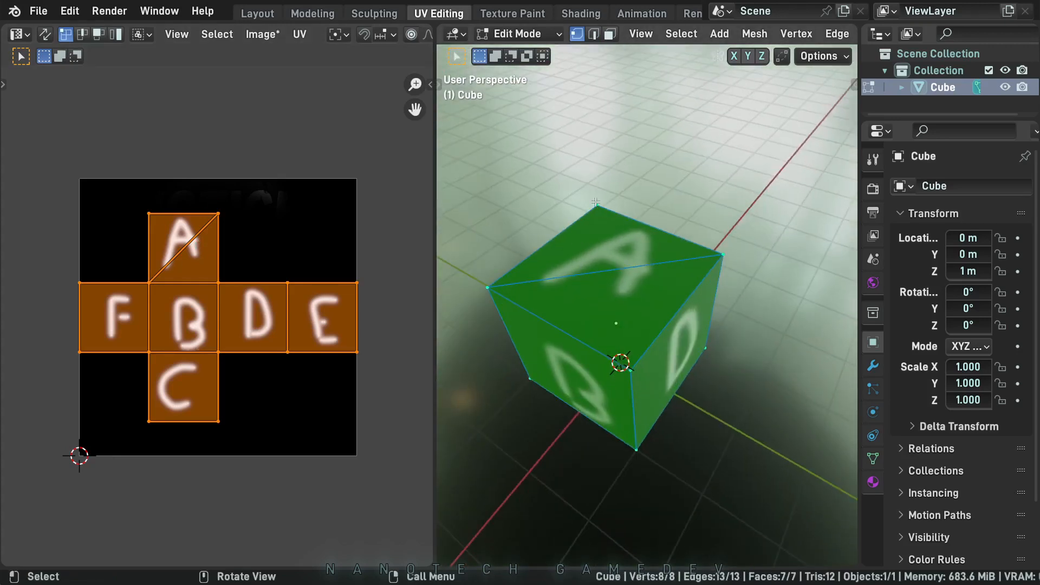
click(596, 202)
shift+click(627, 381)
key(j)
key(a)
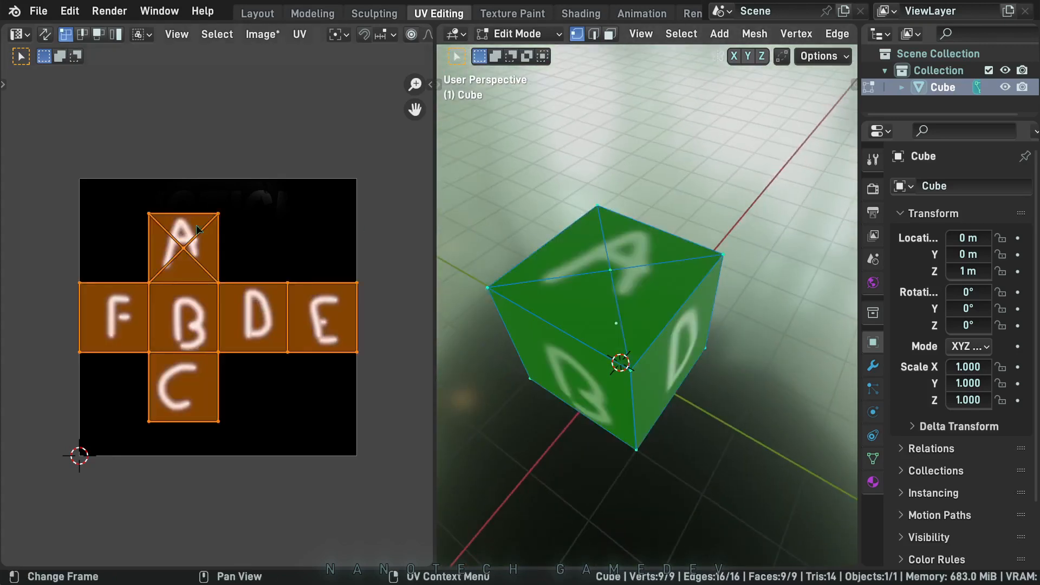
middle_drag(643, 343, 626, 285)
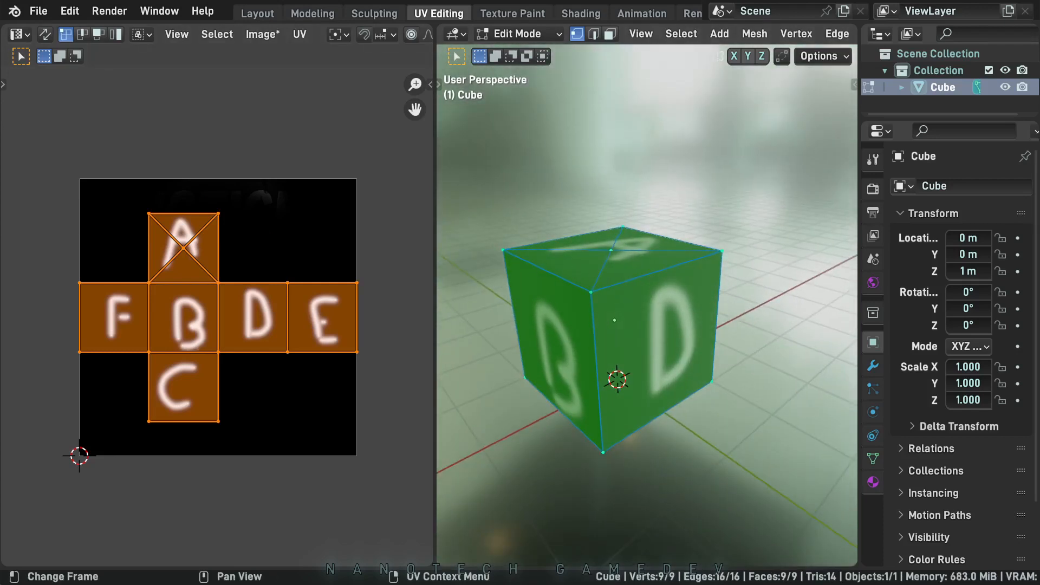
Delete the cube, add a Monkey mesh in its place, and unlink the painted image from the image editor
key(Tab)
key(x)
click(650, 169)
key(shift+a)
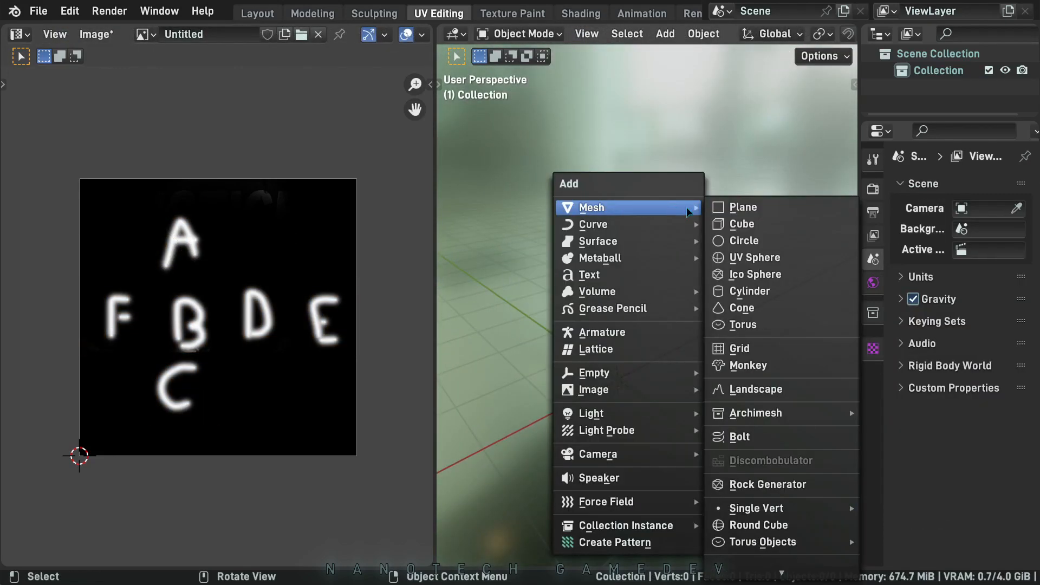
click(739, 409)
click(318, 34)
Raise the monkey along Z to 1.386 m and rotate it 90 degrees about Z
middle_drag(639, 303, 703, 282)
key(g)
key(z)
click(762, 239)
text(rz90)
key(Return)
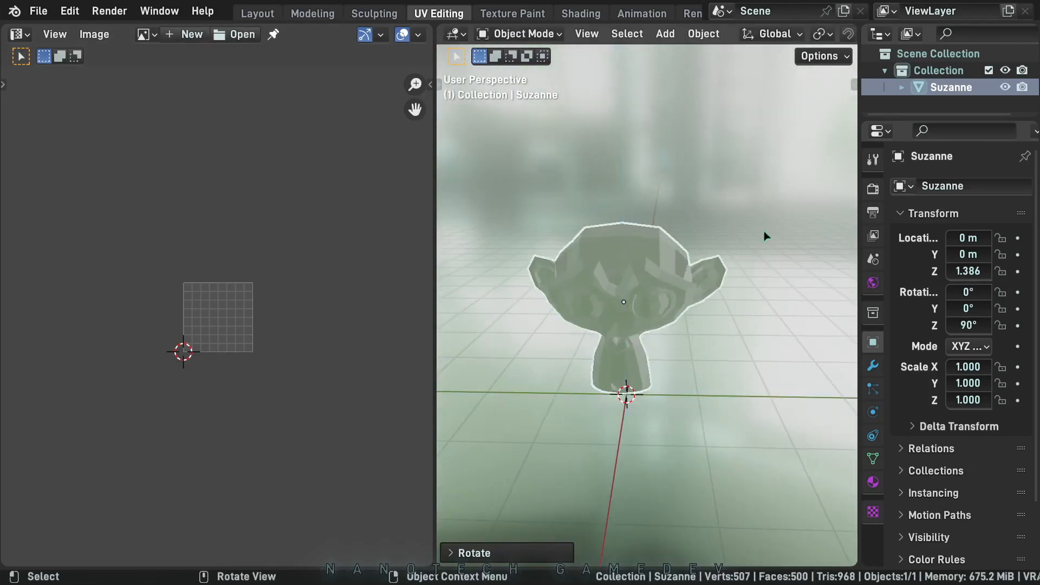
Apply smooth shading to the monkey mesh
middle_drag(762, 239, 725, 218)
right_click(726, 218)
click(727, 217)
scroll(832, 32, down, 5)
scroll(831, 33, down, 2)
click(818, 37)
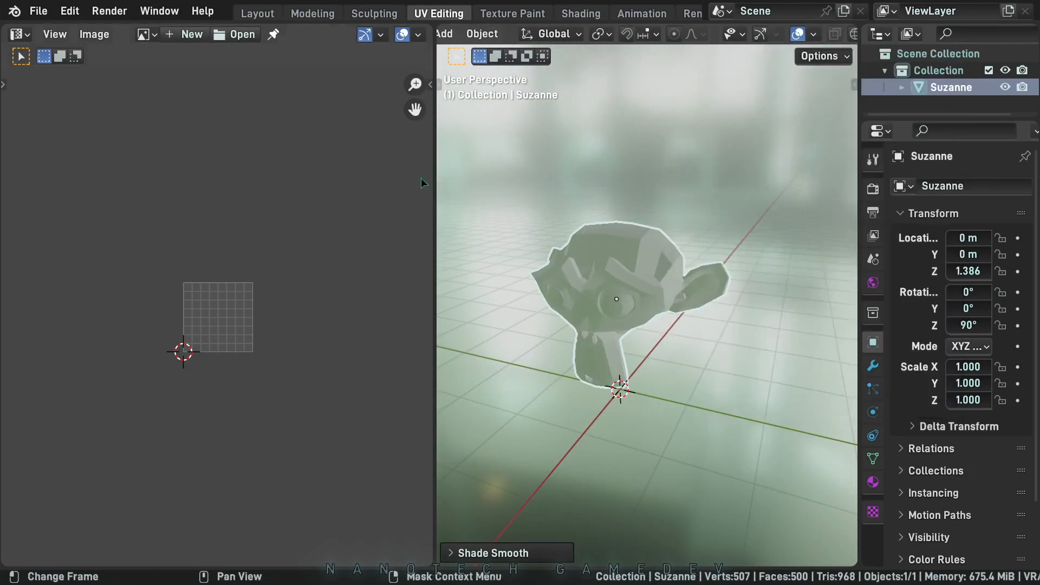
middle_drag(545, 264, 639, 241)
shift+middle_drag(639, 241, 707, 247)
Enter Edit Mode on the monkey to show its UV layout and clear the UV selection
key(Tab)
scroll(780, 195, up, 1)
middle_drag(794, 187, 649, 184)
scroll(294, 265, up, 7)
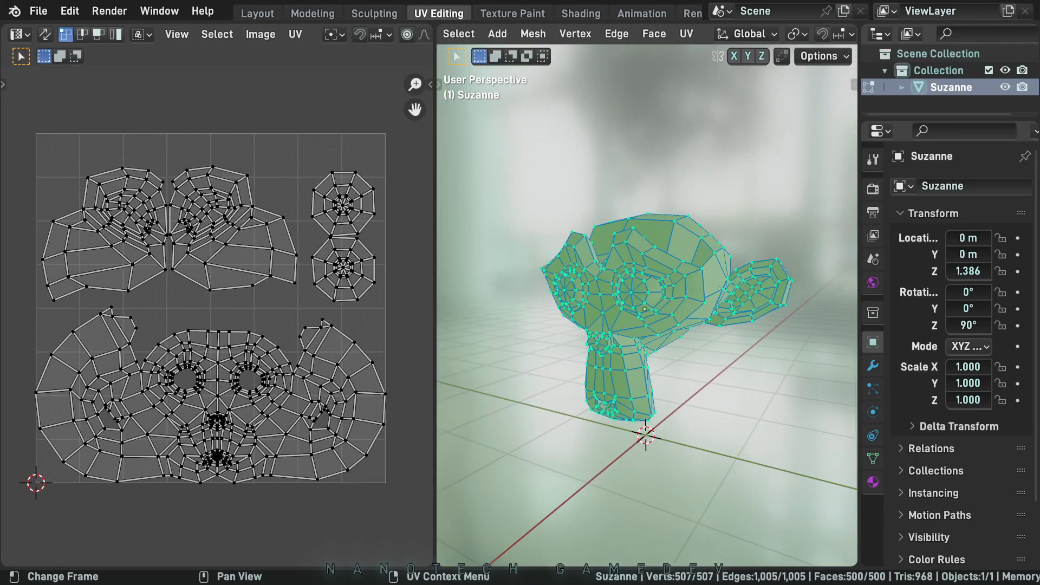
double_click(217, 192)
key(a)
click(200, 125)
key(alt+a)
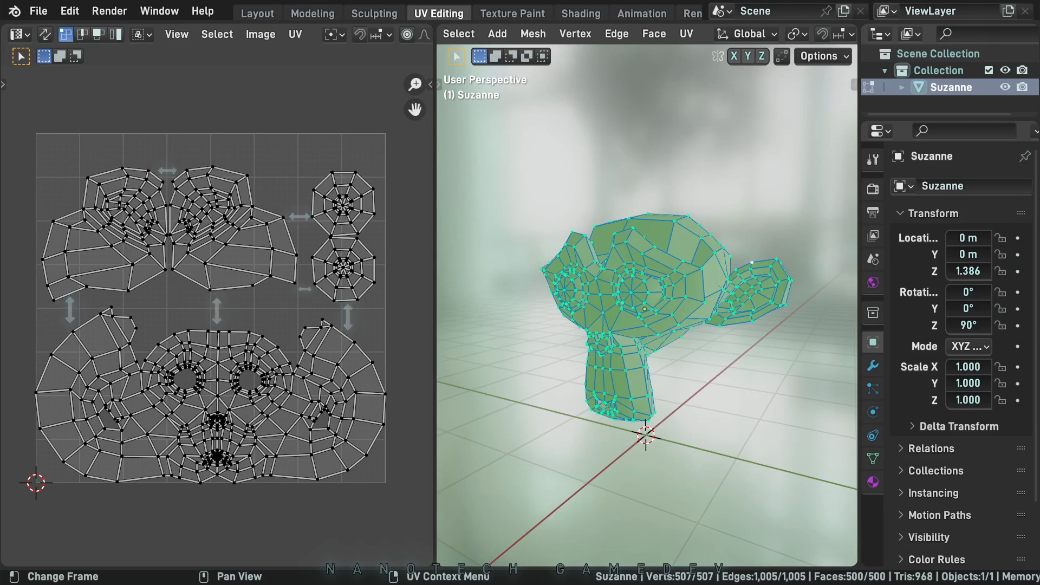
Try to move the two upper UV islands of the monkey's head vertically
key(l)
key(l)
key(g)
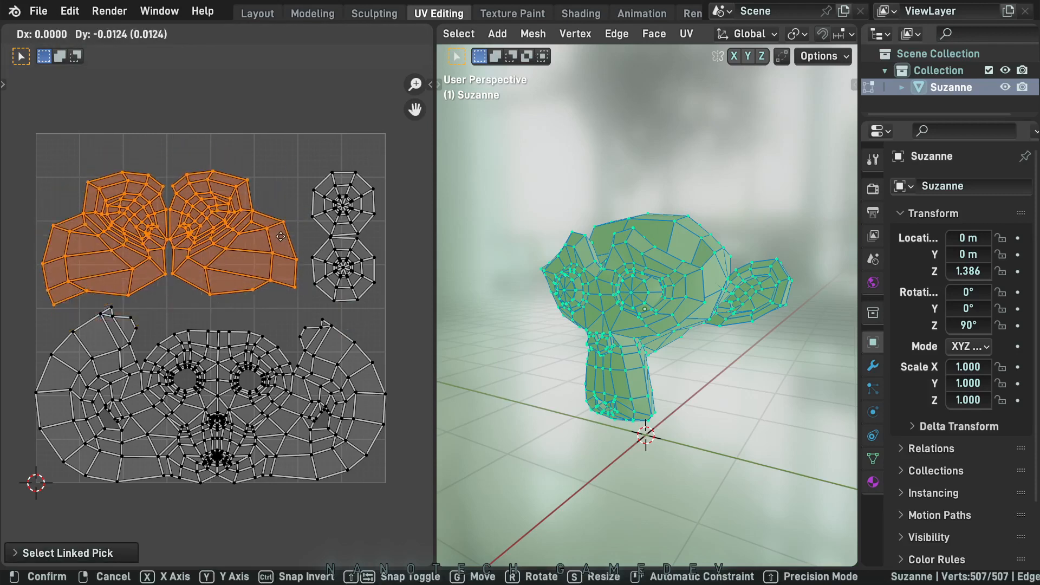
key(Escape)
key(n)
key(alt+a)
key(n)
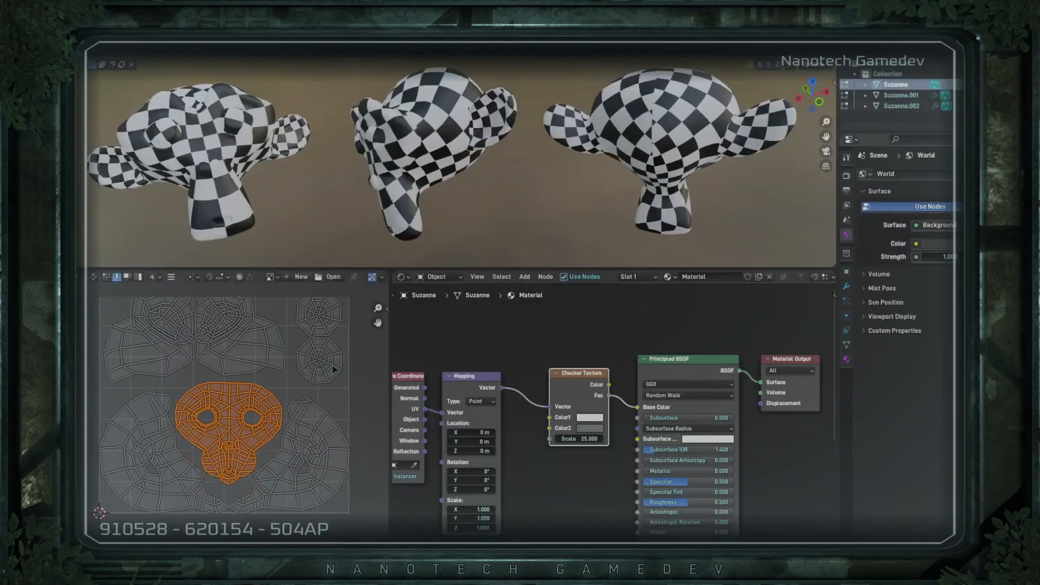
Scale the monkey's face UV island along X and scale the linked island uniformly
ctrl+drag(337, 526, 337, 527)
key(s)
key(x)
click(321, 507)
key(l)
key(o)
key(s)
click(376, 379)
Move the selected UV island vertically and scale it along X
key(g)
key(y)
click(318, 387)
key(s)
key(x)
click(317, 387)
Select the UV islands on both sides of the monkey's face and scale them uniformly
key(alt+a)
key(l)
key(c)
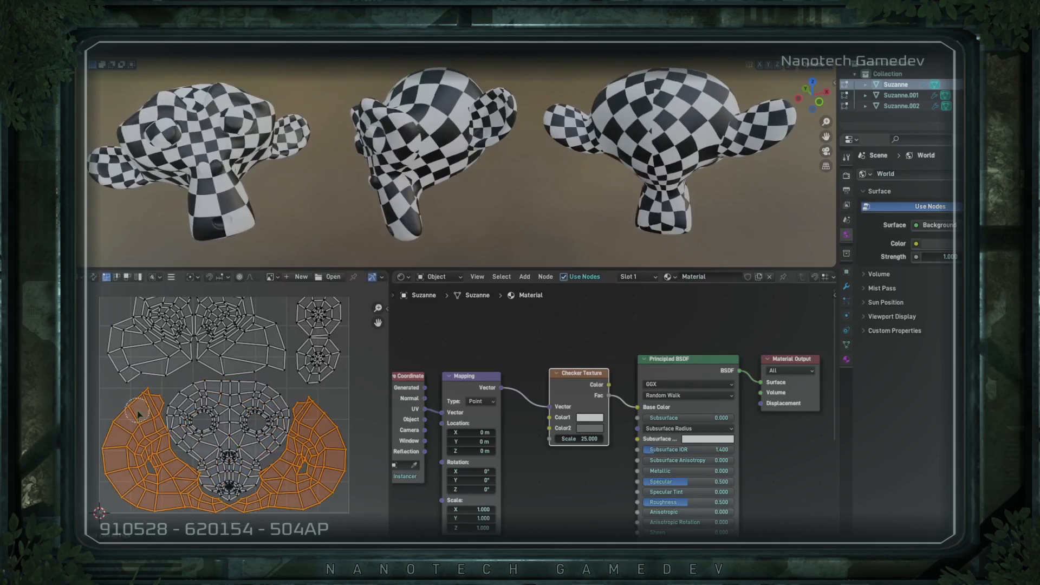
click(327, 385)
key(l)
key(s)
click(325, 389)
Scale a linked UV island uniformly, and apply a further scale along X
key(alt+a)
key(l)
key(s)
click(325, 379)
key(alt+a)
key(s)
key(x)
click(332, 412)
Try to scale a linked UV island along X only
key(alt+a)
key(l)
key(s)
key(x)
right_click(342, 403)
Select the complete face UV island with its linked geometry and scale it uniformly
key(alt+a)
click(229, 504)
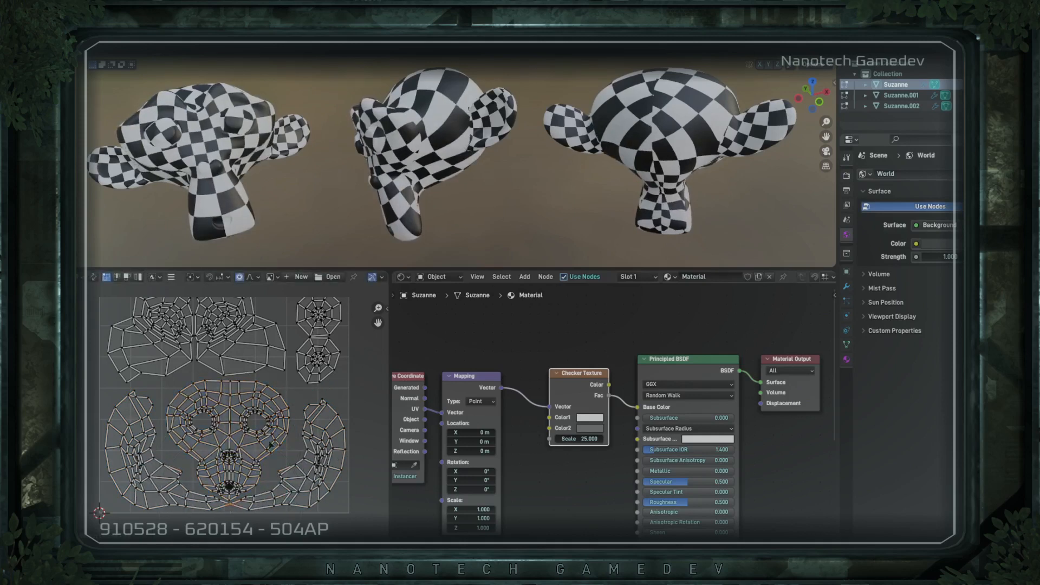
click(271, 449)
key(l)
key(l)
key(l)
key(l)
mouse_move(273, 363)
middle_down()
mouse_move(276, 421)
mouse_move(273, 350)
middle_up()
key(alt+a)
key(l)
key(alt+a)
key(l)
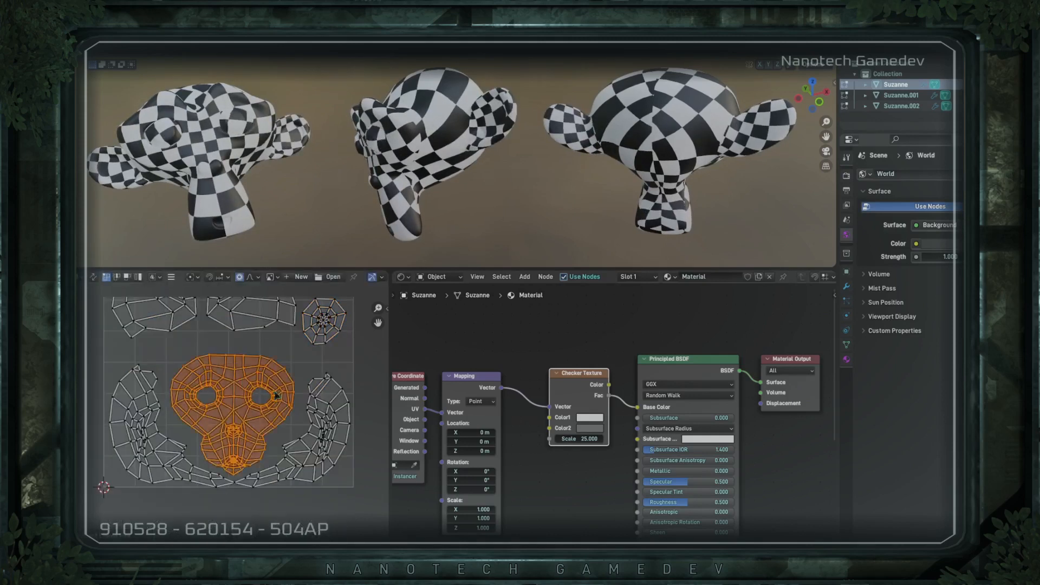
key(s)
click(292, 383)
Examine the checker texture on the low-poly uniform in edit and object mode, with all its UV islands selected
key(a)
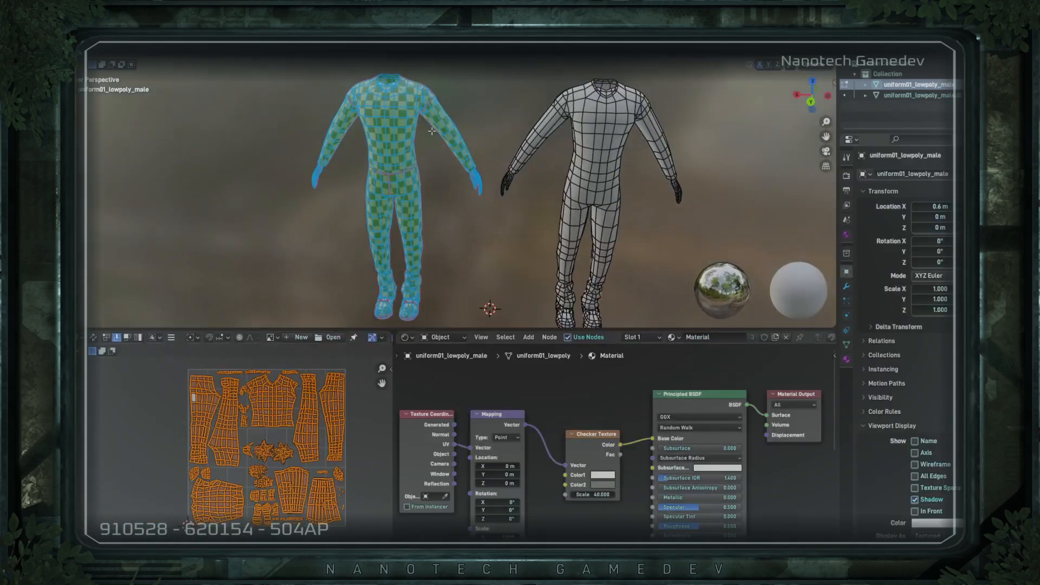
middle_drag(432, 131, 401, 187)
scroll(639, 136, up, 3)
key(Tab)
shift+middle_drag(501, 216, 495, 238)
key(Tab)
scroll(319, 396, up, 2)
middle_drag(331, 373, 290, 416)
scroll(290, 415, down, 1)
Examine individual UV islands of the low-poly uniform against the matching areas of its mesh
key(alt+a)
key(a)
drag(367, 437, 329, 414)
middle_drag(301, 461, 296, 485)
scroll(297, 485, down, 1)
middle_drag(368, 211, 441, 199)
key(alt+a)
key(l)
key(Tab)
scroll(471, 190, down, 3)
middle_drag(519, 157, 501, 149)
Examine the checker texture and seams on the human head from several angles in edit and object mode
key(alt+a)
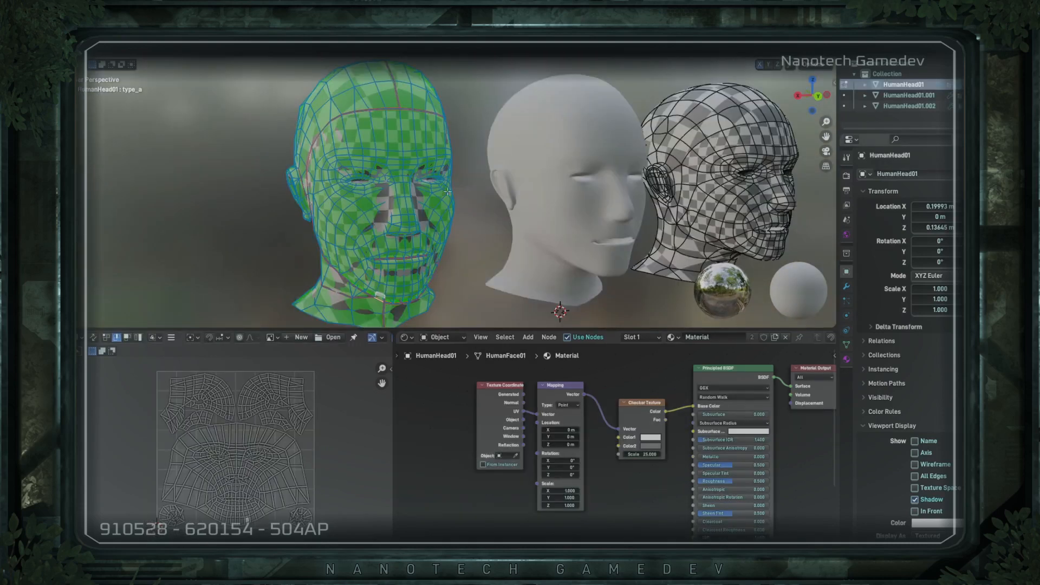
middle_drag(520, 189, 449, 189)
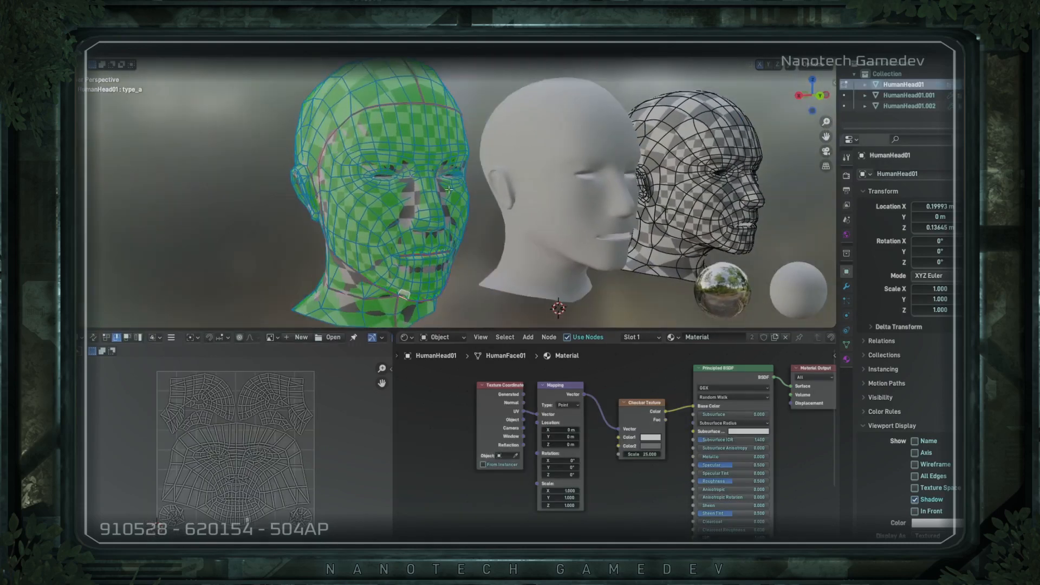
key(Tab)
middle_drag(525, 206, 360, 188)
key(Tab)
middle_drag(452, 187, 485, 187)
key(Tab)
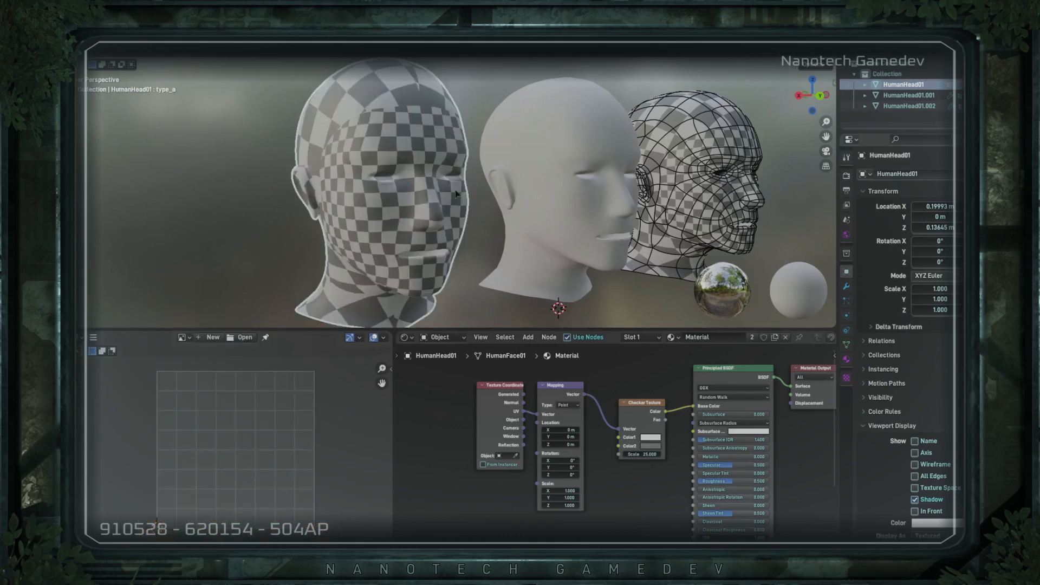
click(480, 89)
mouse_move(470, 154)
middle_down()
mouse_move(440, 155)
mouse_move(461, 155)
middle_up()
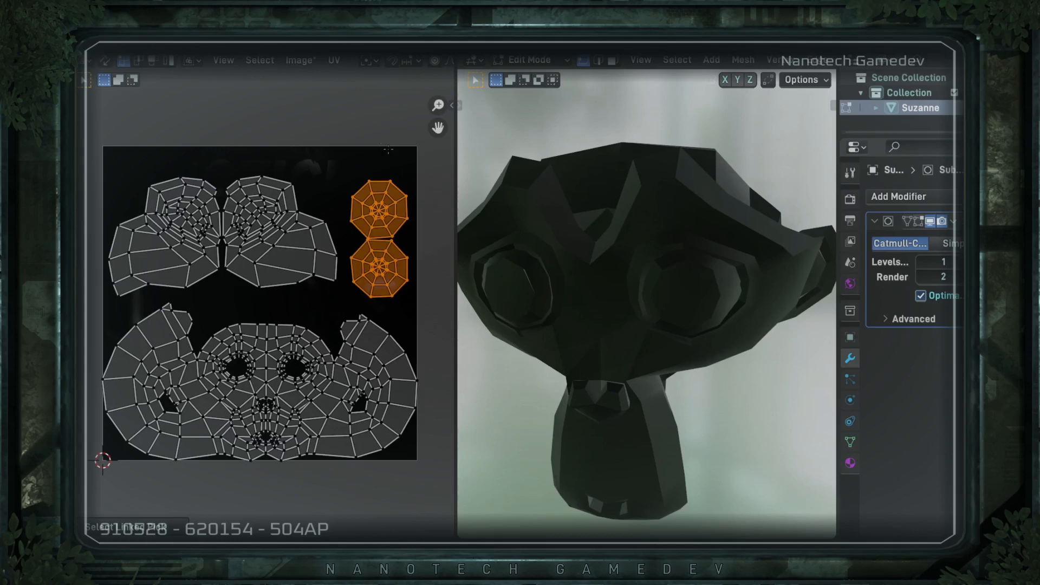
Shrink Suzanne's two eye UV islands and move them upward into the empty black area of the texture
key(s)
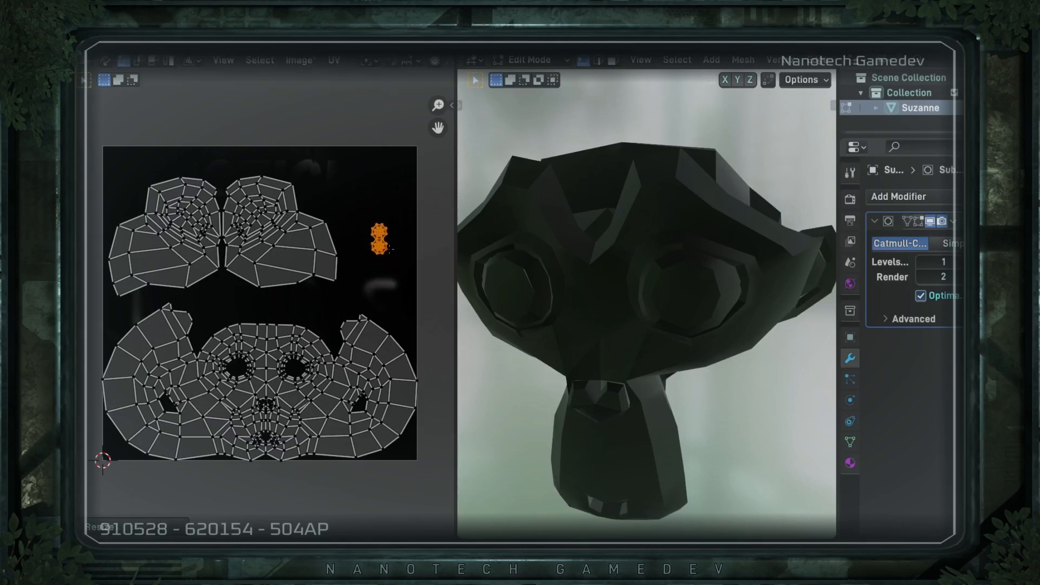
click(408, 198)
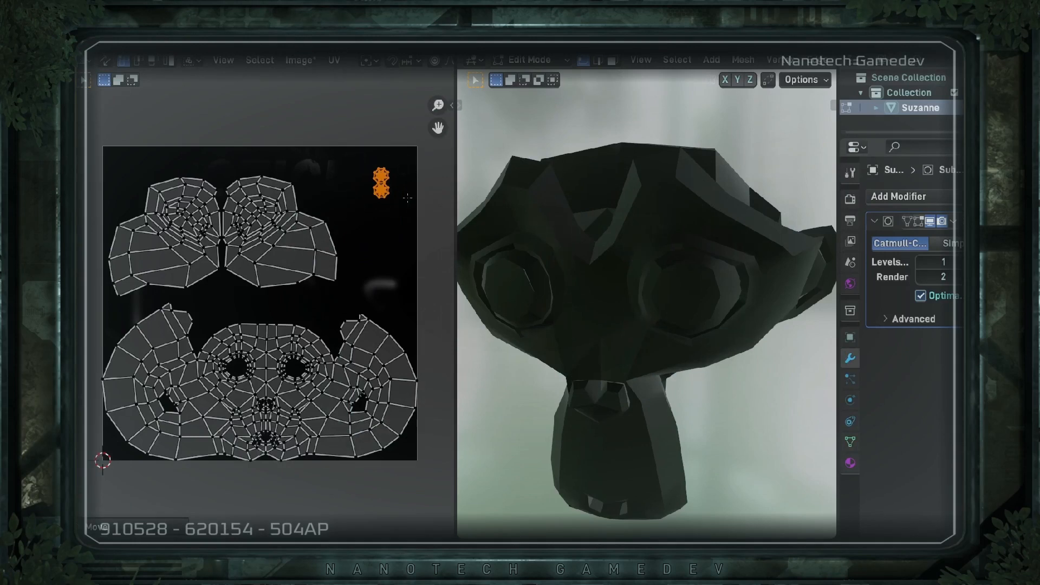
key(s)
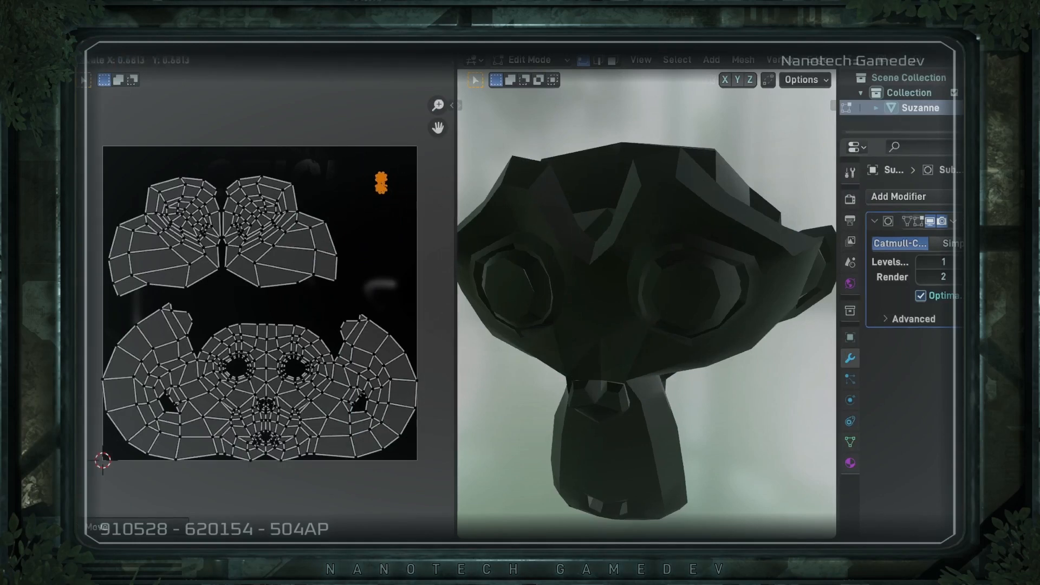
Switch both editors to texture painting and paint the tree bark brush texture across Suzanne's face
click(86, 60)
click(86, 60)
click(124, 118)
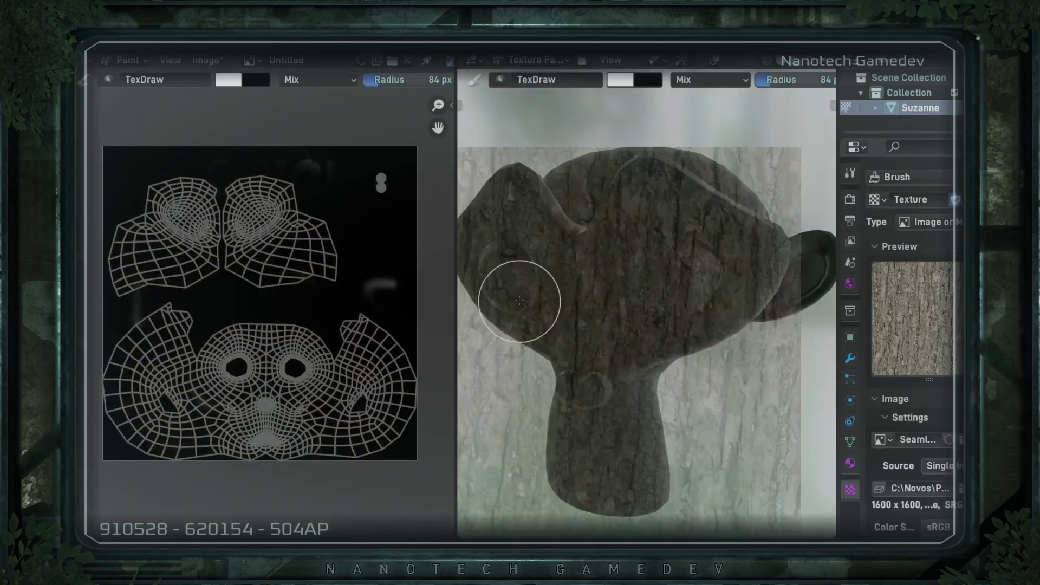
mouse_move(522, 294)
mouse_down()
mouse_move(738, 258)
mouse_move(587, 307)
mouse_move(712, 243)
mouse_up()
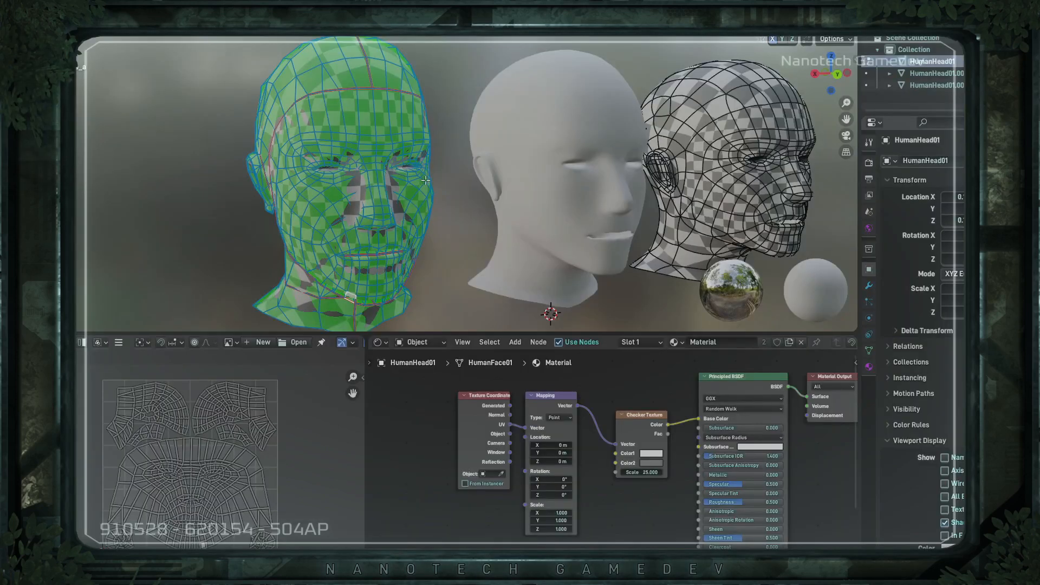
mouse_move(425, 180)
middle_down()
mouse_move(465, 179)
mouse_move(411, 180)
mouse_move(426, 178)
middle_up()
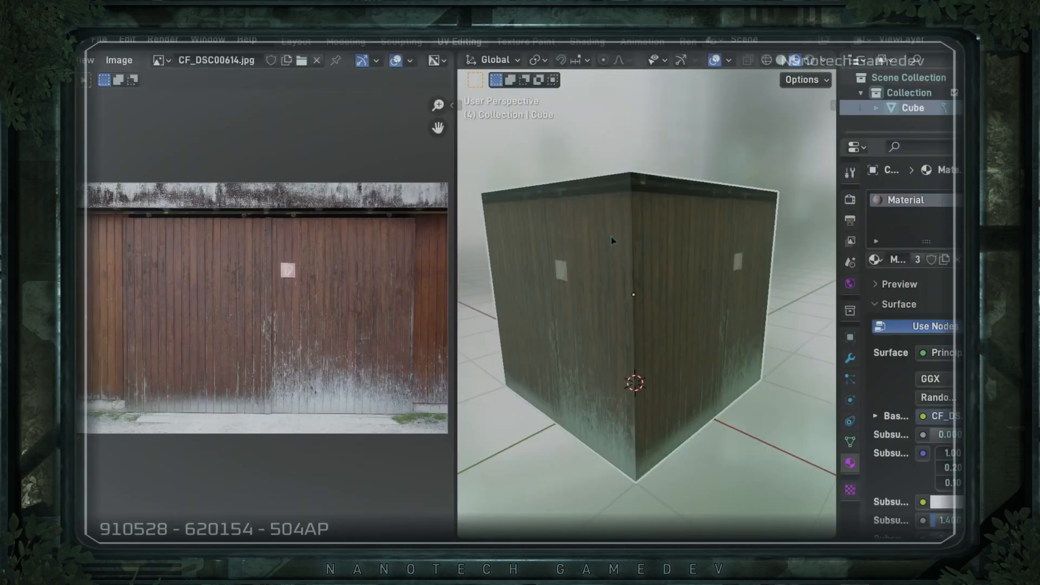
Select the wood-textured cube's faces using wireframe view and duplicate them in place
key(a)
click(692, 266)
key(shift+z)
drag(523, 254, 775, 349)
key(shift+z)
right_click(757, 263)
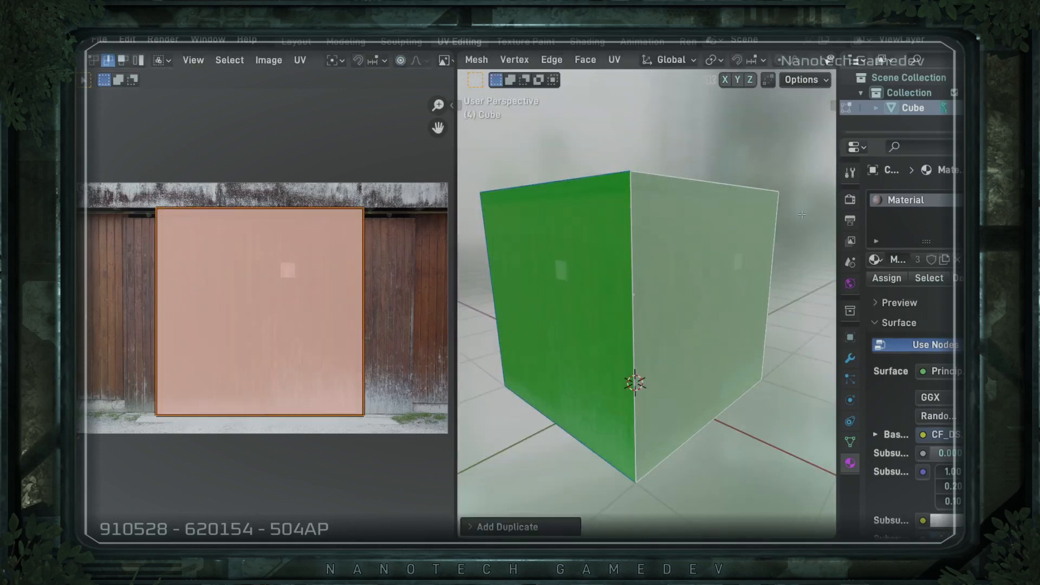
Scale the cube's duplicated faces along Z into a band and extrude it outward by about 0.3 m
click(789, 179)
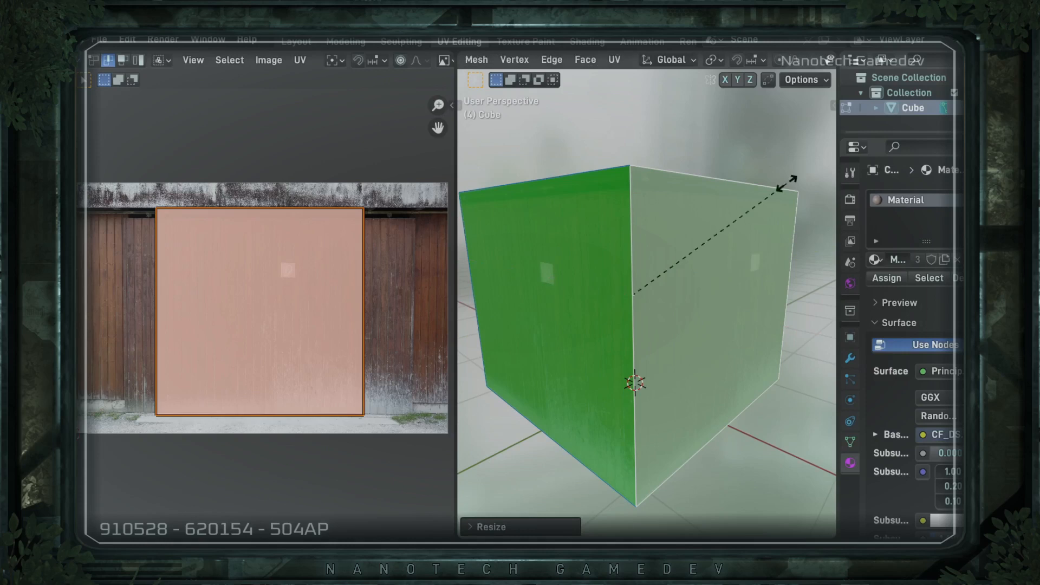
key(s)
key(z)
click(690, 229)
key(s)
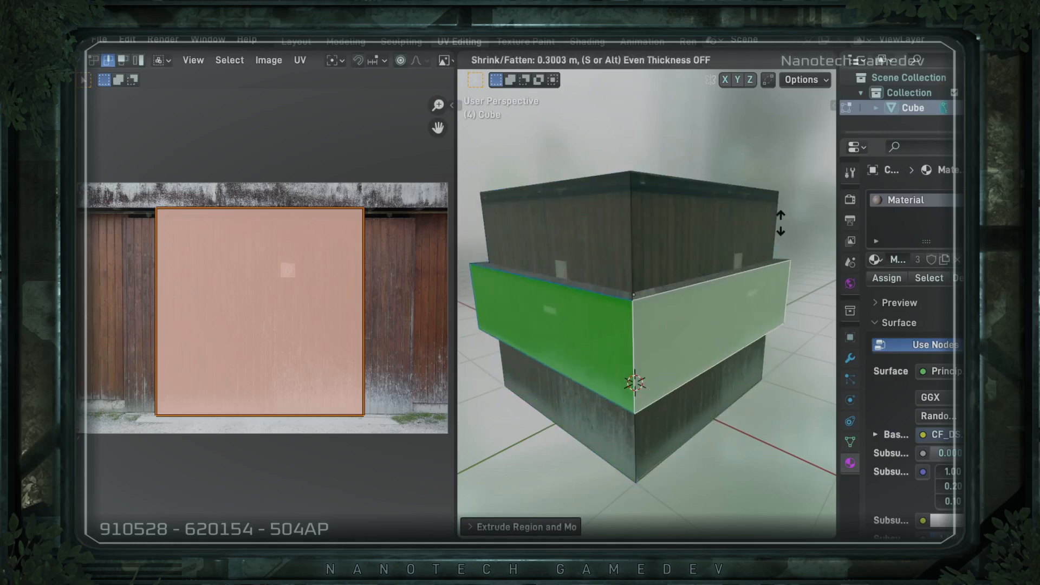
click(762, 229)
Move the extruded band vertically along the cube's Z axis
middle_drag(713, 269, 696, 243)
key(g)
key(z)
click(696, 163)
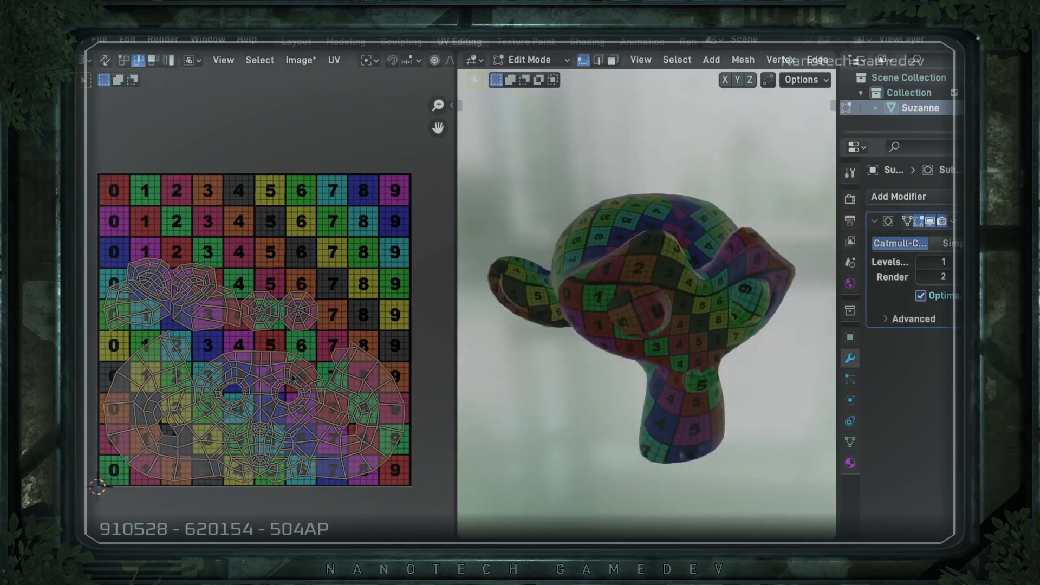
Move one of Suzanne's eye UV islands onto the number 5 of the color grid and rotate it
key(l)
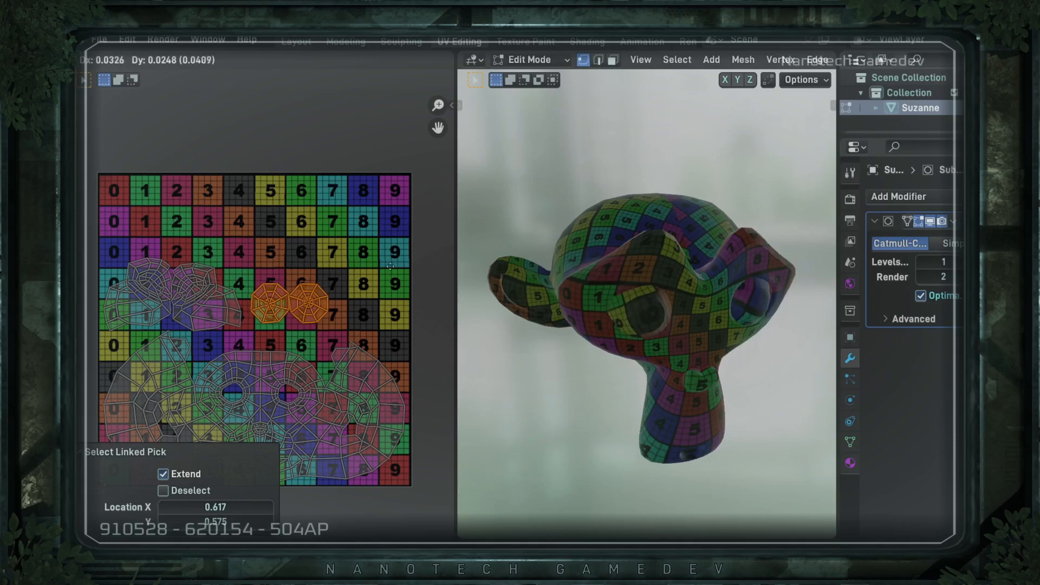
key(g)
click(322, 261)
key(g)
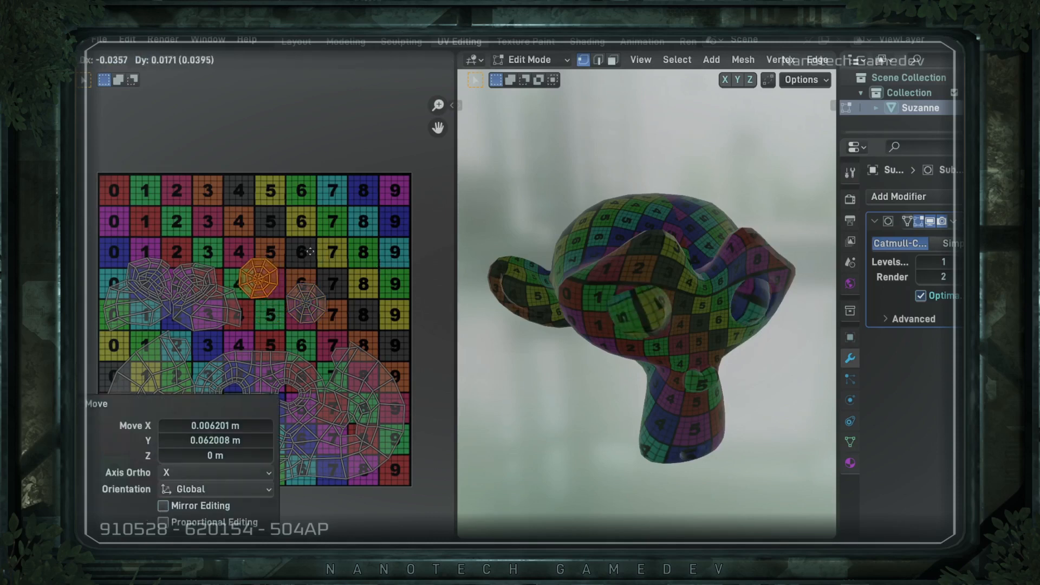
click(350, 184)
key(r)
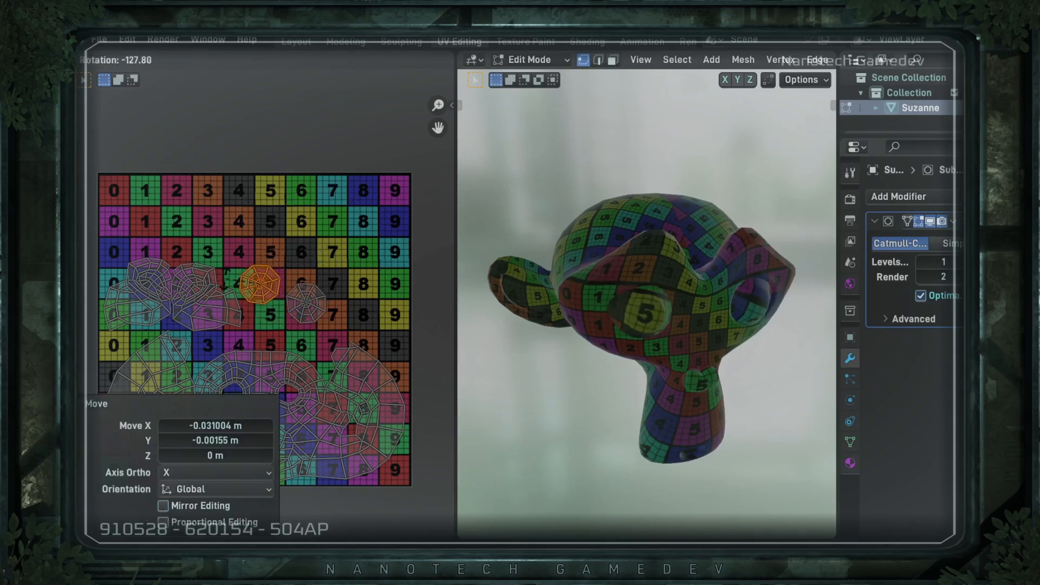
click(226, 281)
Select the other eye's UV island, move it beside the first one, and rotate it
key(alt+a)
key(l)
key(g)
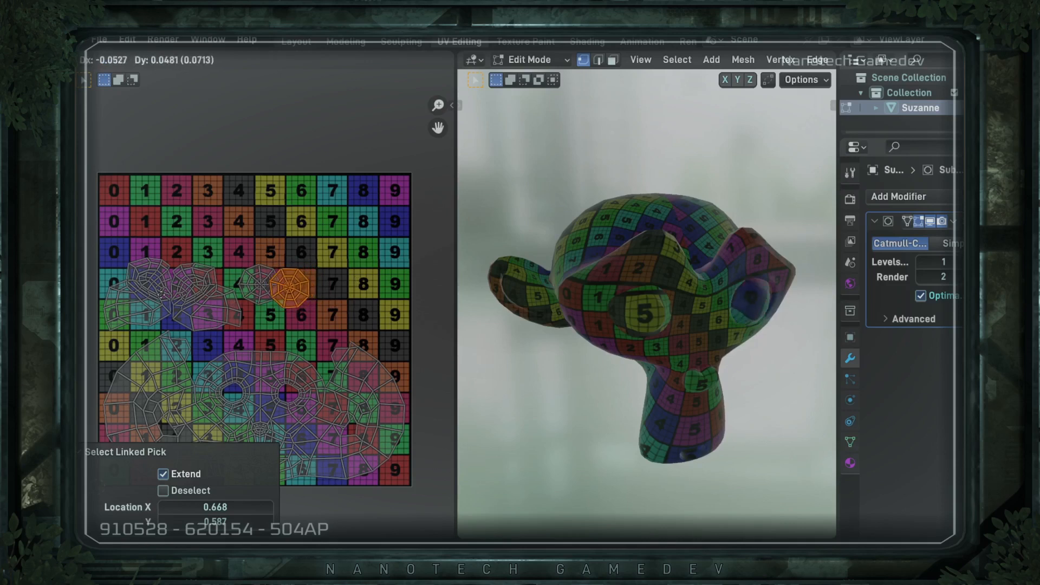
click(161, 294)
key(r)
click(259, 247)
key(g)
click(261, 246)
Shift the second eye's UV island along X and fine-tune its rotation and position
key(g)
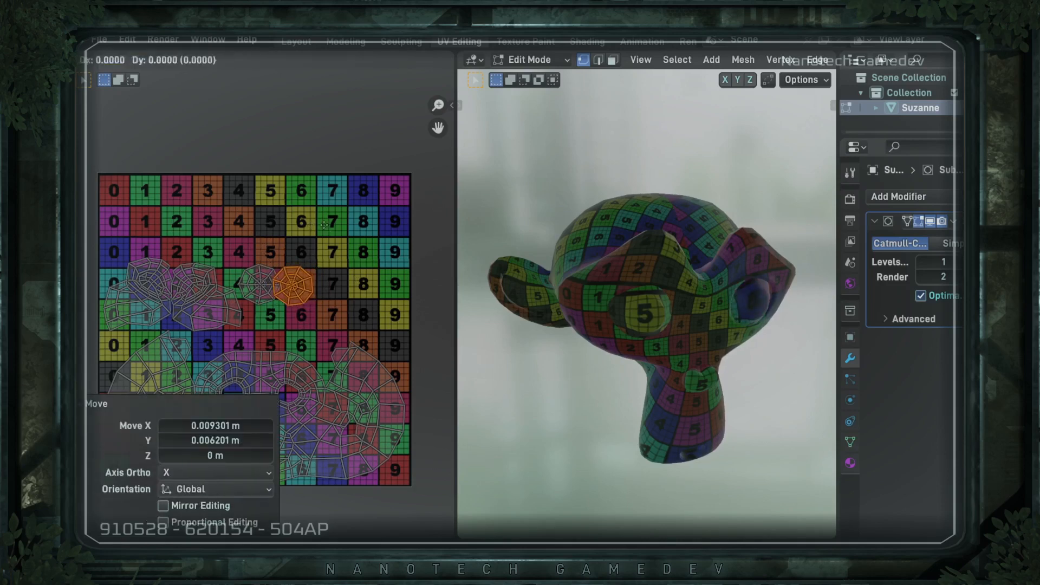
key(x)
click(303, 245)
mouse_move(626, 263)
middle_down()
mouse_move(594, 241)
mouse_move(520, 260)
mouse_move(697, 313)
mouse_move(596, 300)
mouse_move(623, 304)
middle_up()
key(r)
click(374, 255)
key(g)
click(373, 255)
key(a)
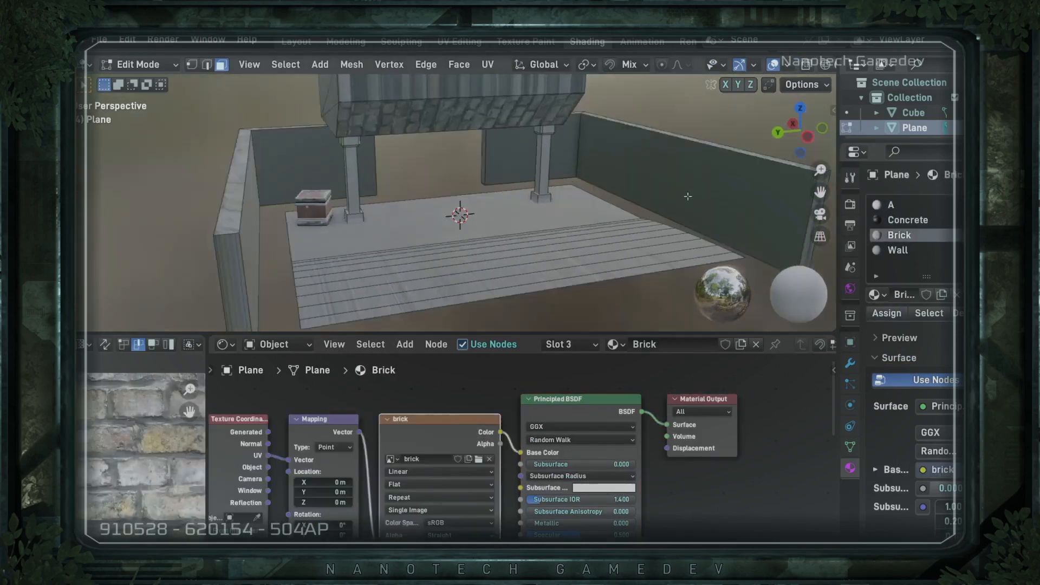
Set the image texture projection of the Plane's Concrete and Wall materials to Box
click(897, 220)
click(476, 443)
click(466, 464)
click(899, 235)
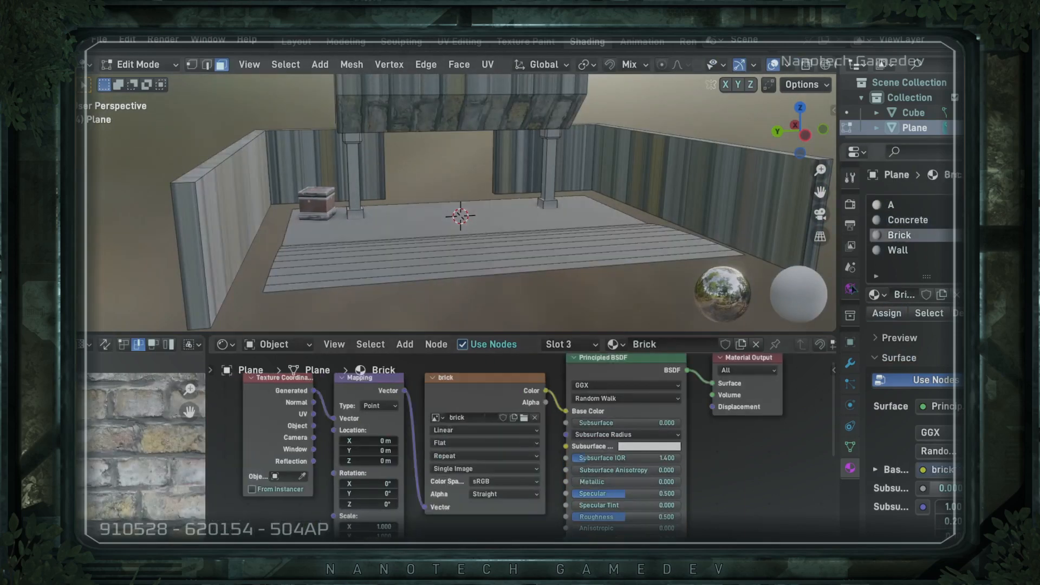
click(898, 250)
click(485, 443)
click(477, 466)
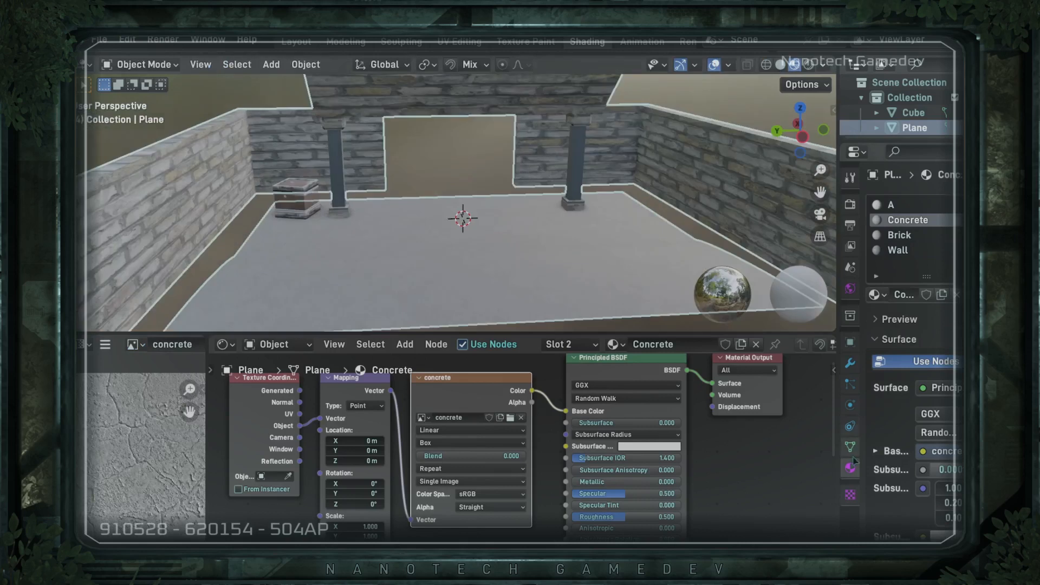
click(849, 446)
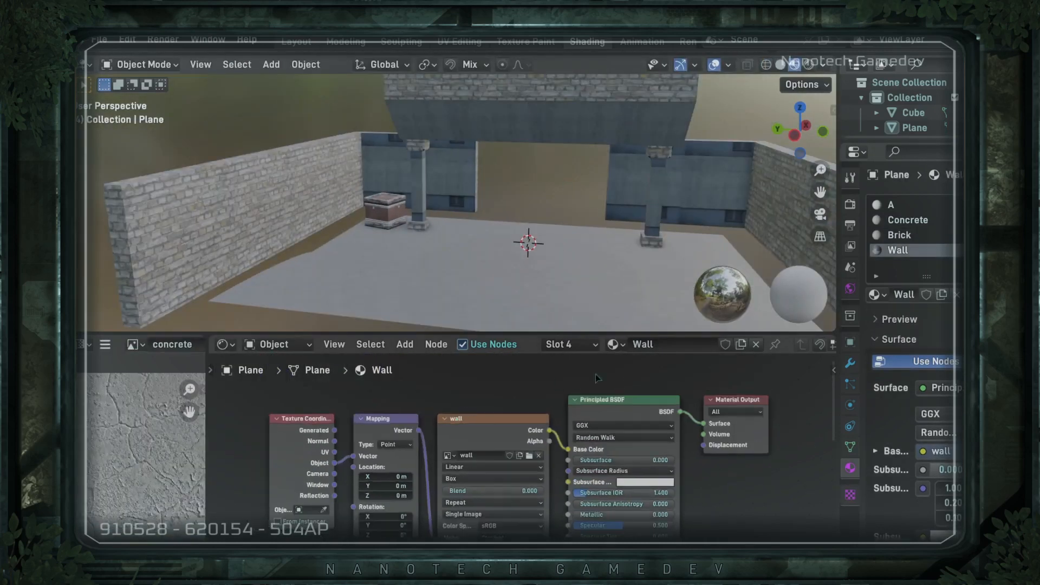
Add a Hue Saturation Value node between the wall texture and the Principled BSDF's base color
key(shift+a)
mouse_move(491, 463)
click(606, 400)
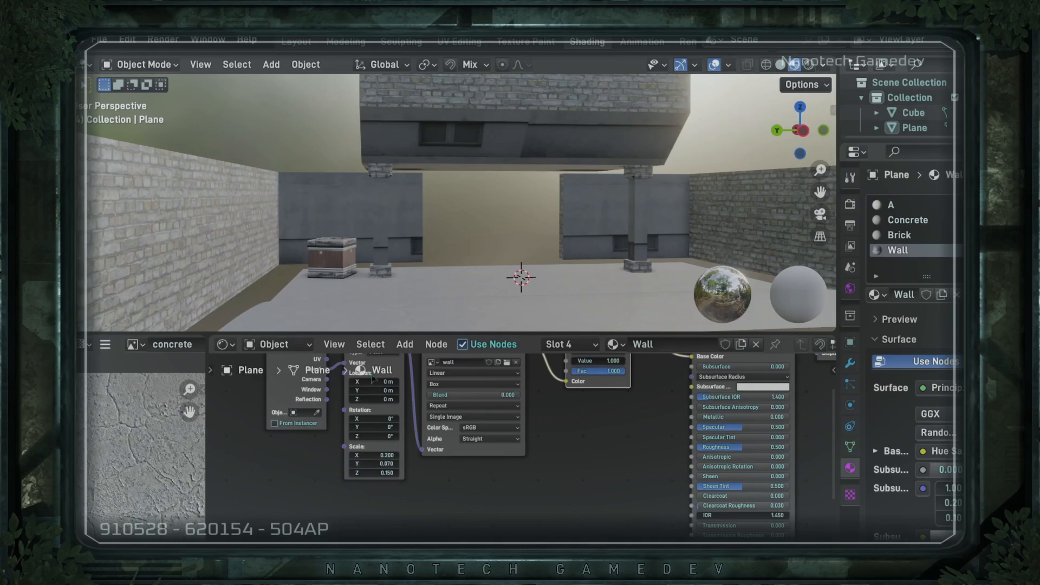
Move the duplicated upper section of the building along X and switch to edge selection mode
key(Tab)
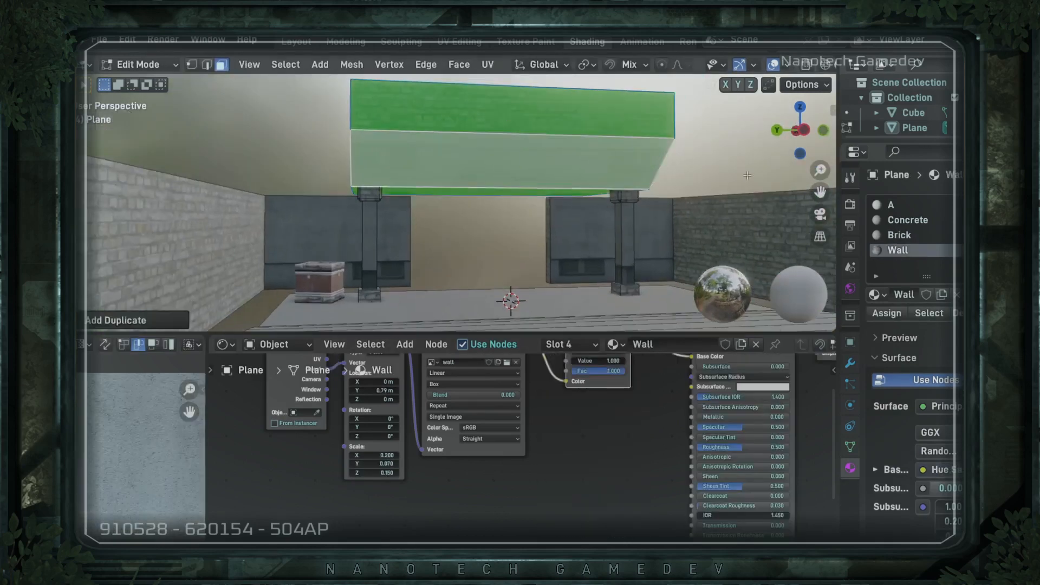
key(g)
key(x)
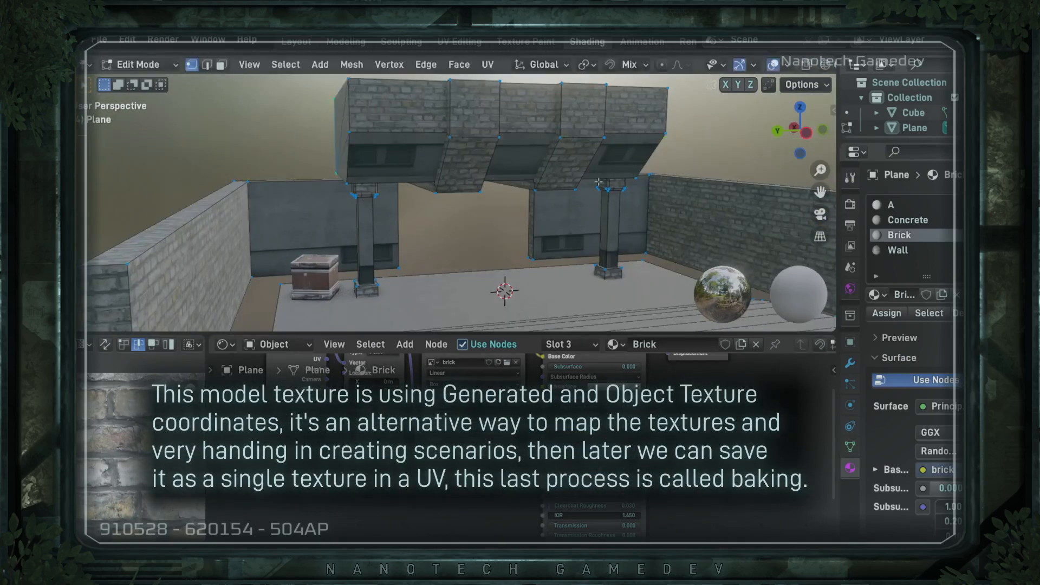
middle_drag(390, 173, 402, 147)
key(2)
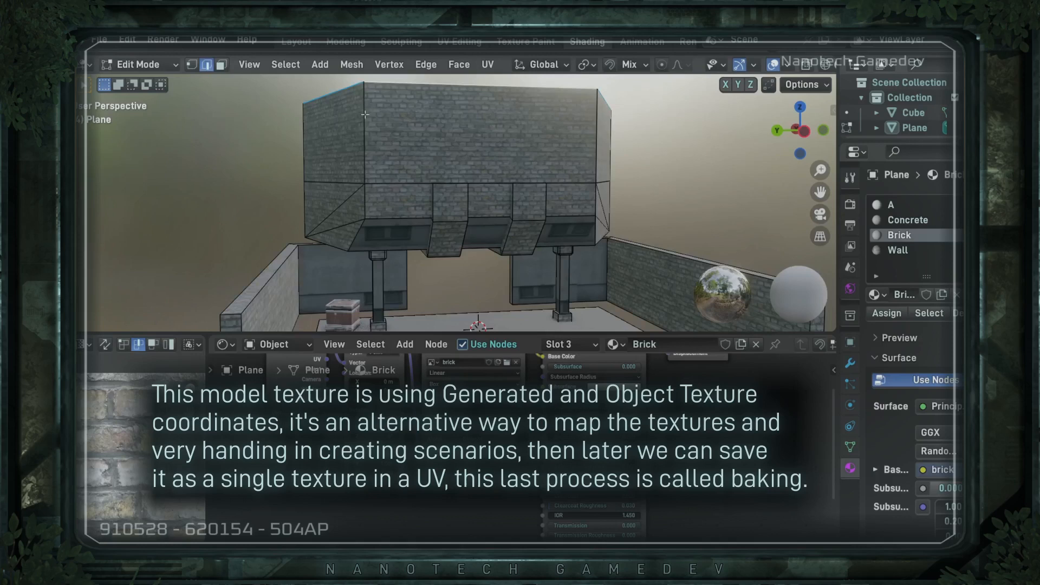